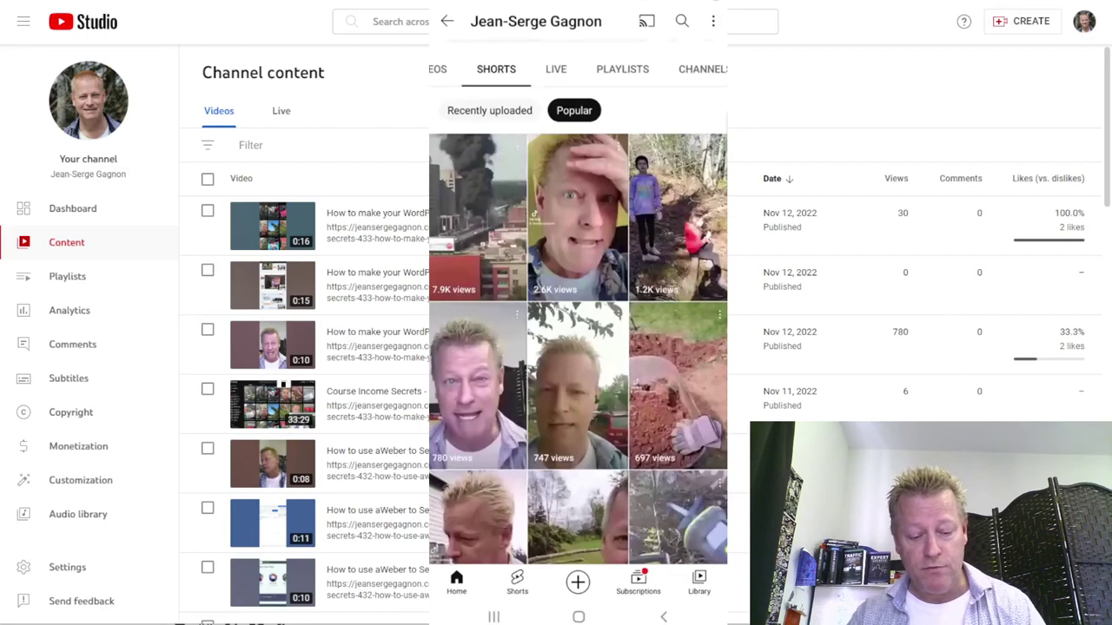
- Review the channel's popular Shorts in the mobile app and its published videos in the Studio content list
scroll(577, 319, down, 10)
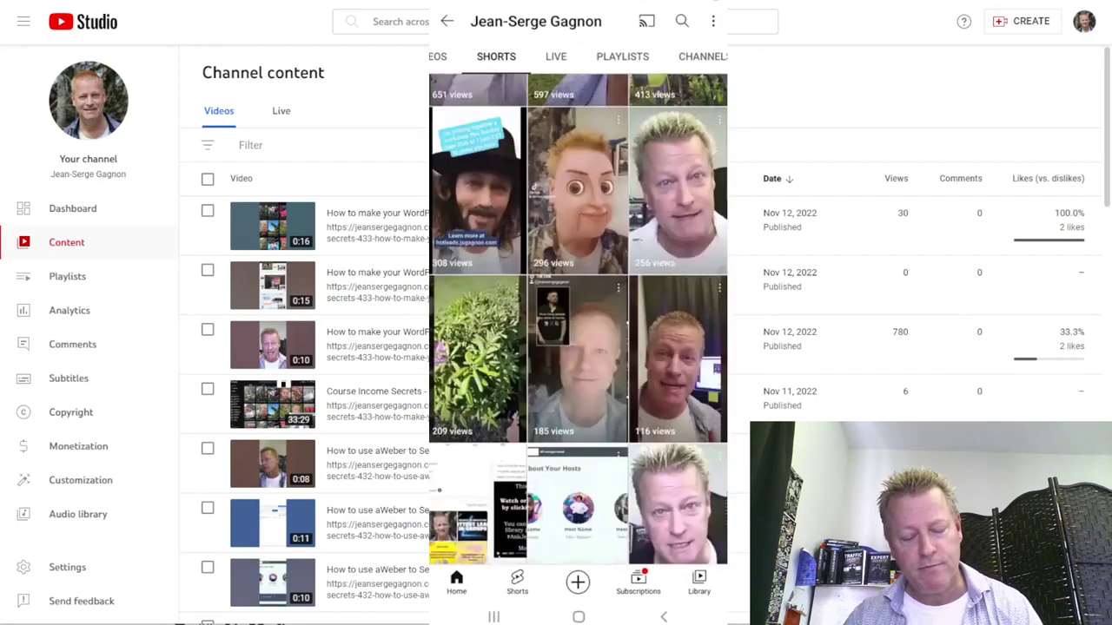
scroll(578, 348, up, 10)
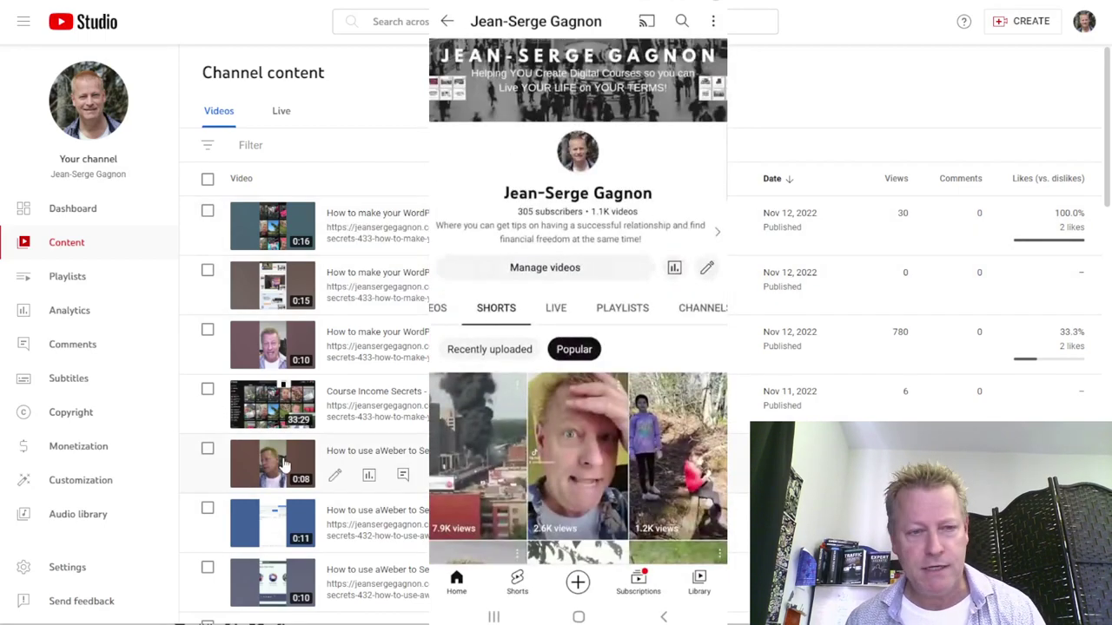
scroll(356, 382, down, 10)
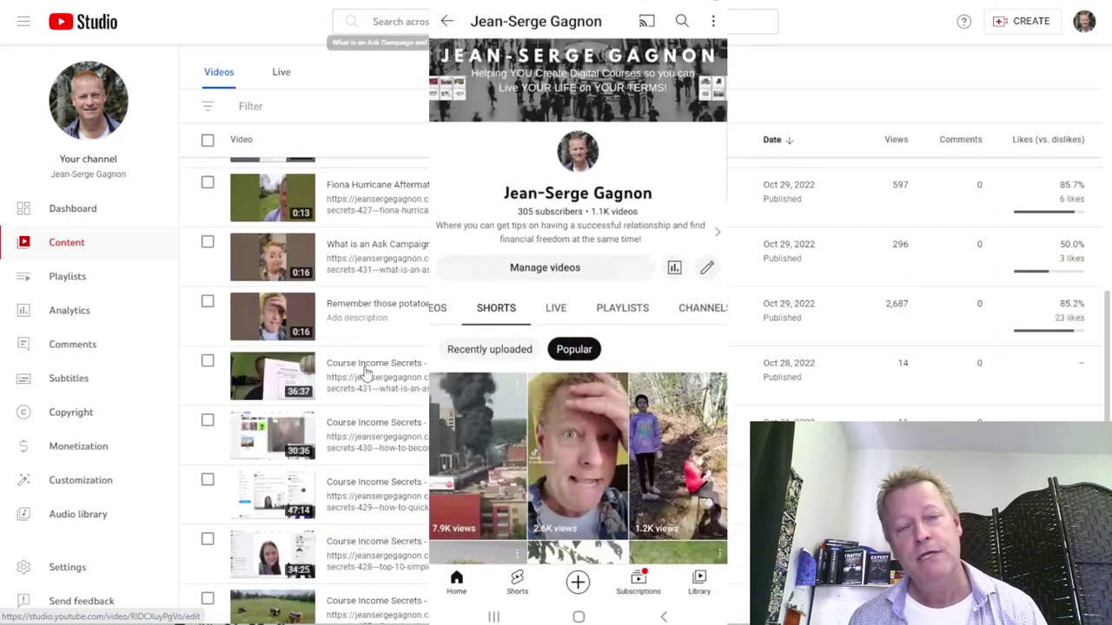
scroll(365, 374, up, 10)
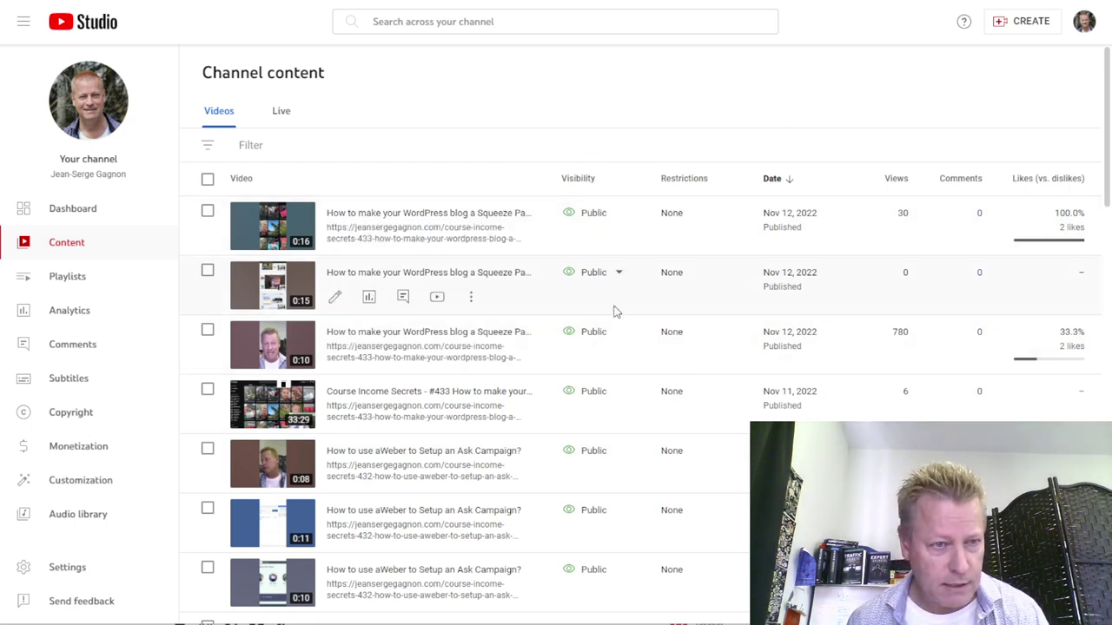
scroll(564, 278, down, 3)
scroll(569, 278, down, 2)
scroll(568, 276, up, 5)
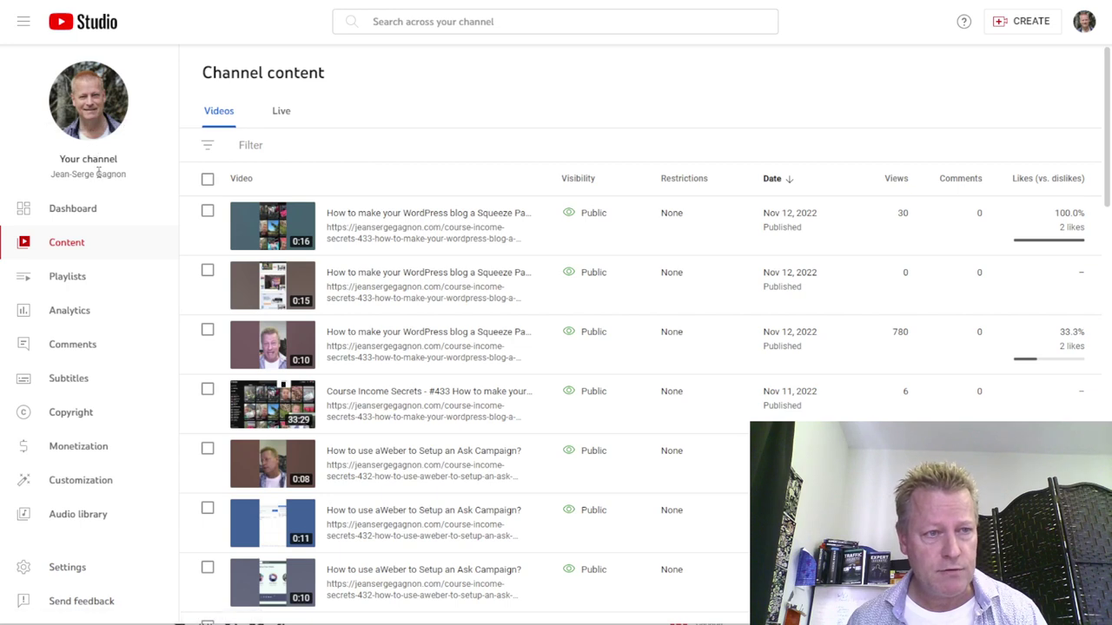
- Open the channel's public YouTube page and look through its recently uploaded Shorts and their view counts
click(100, 130)
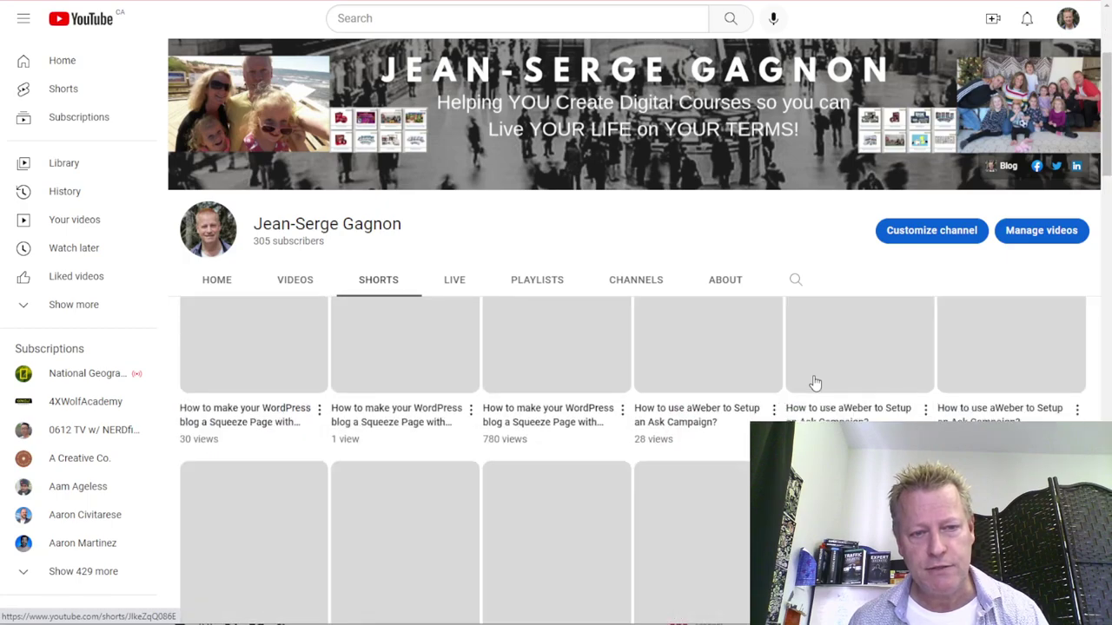
scroll(815, 383, down, 2)
scroll(815, 383, down, 6)
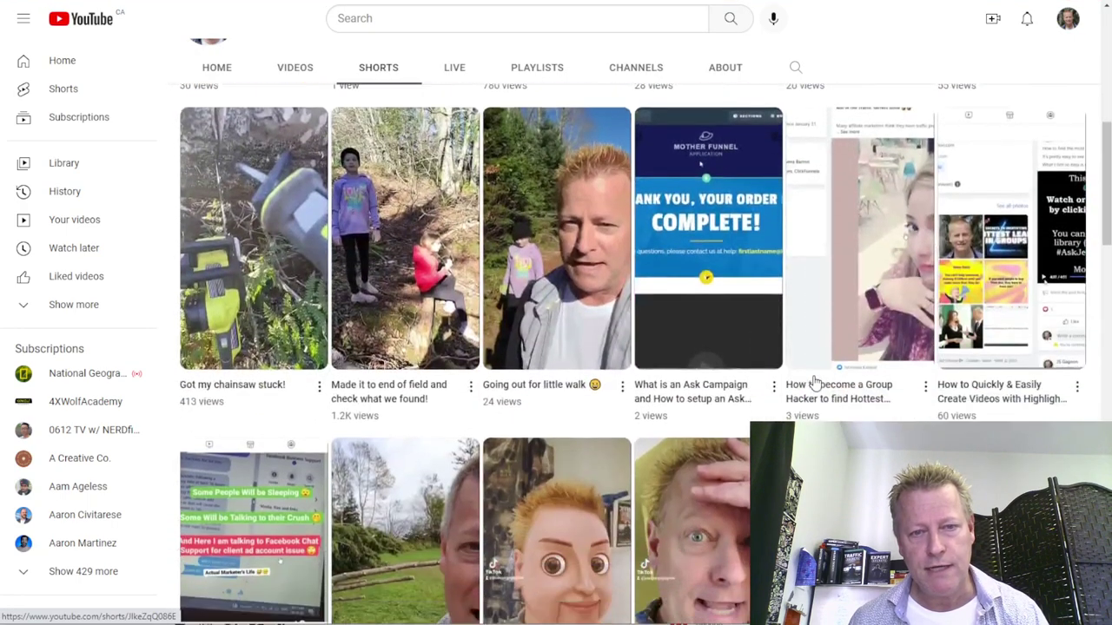
scroll(814, 383, up, 8)
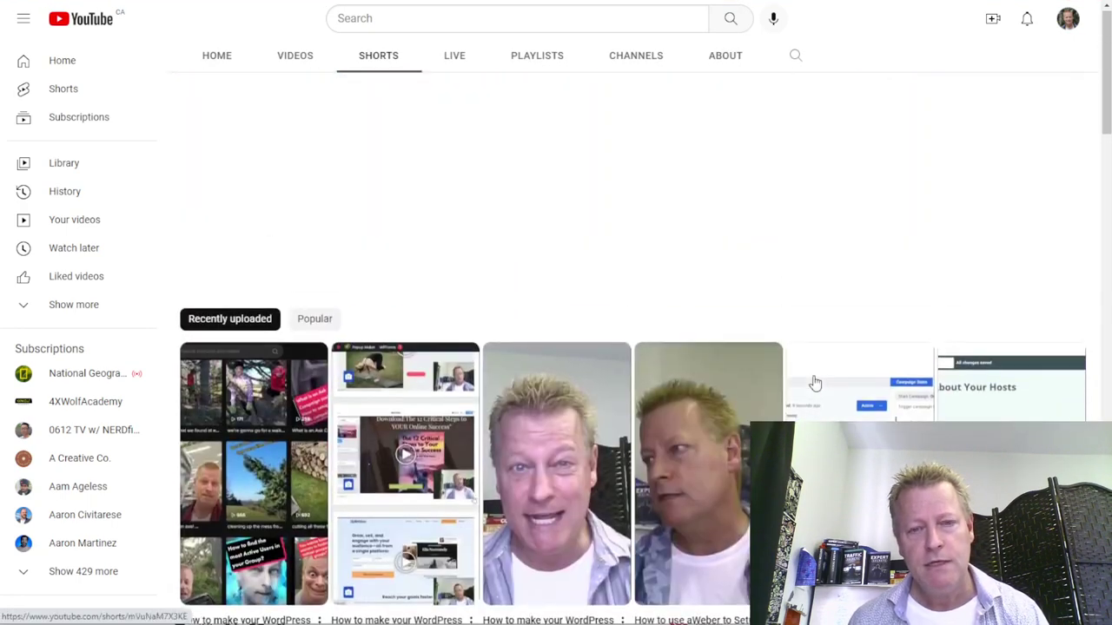
scroll(490, 443, down, 2)
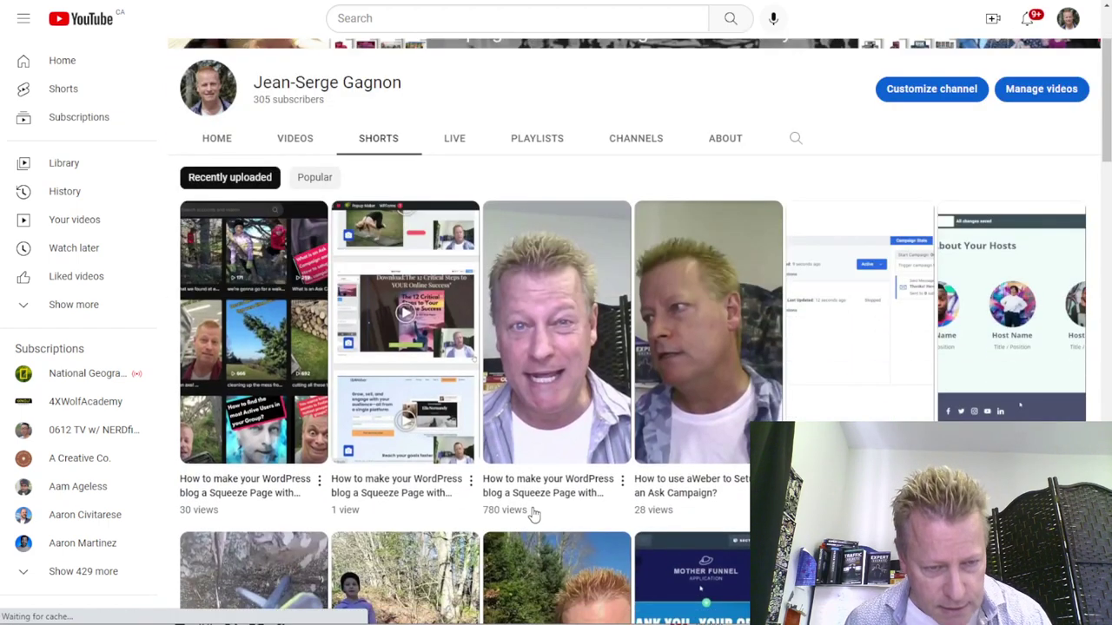
scroll(205, 514, down, 2)
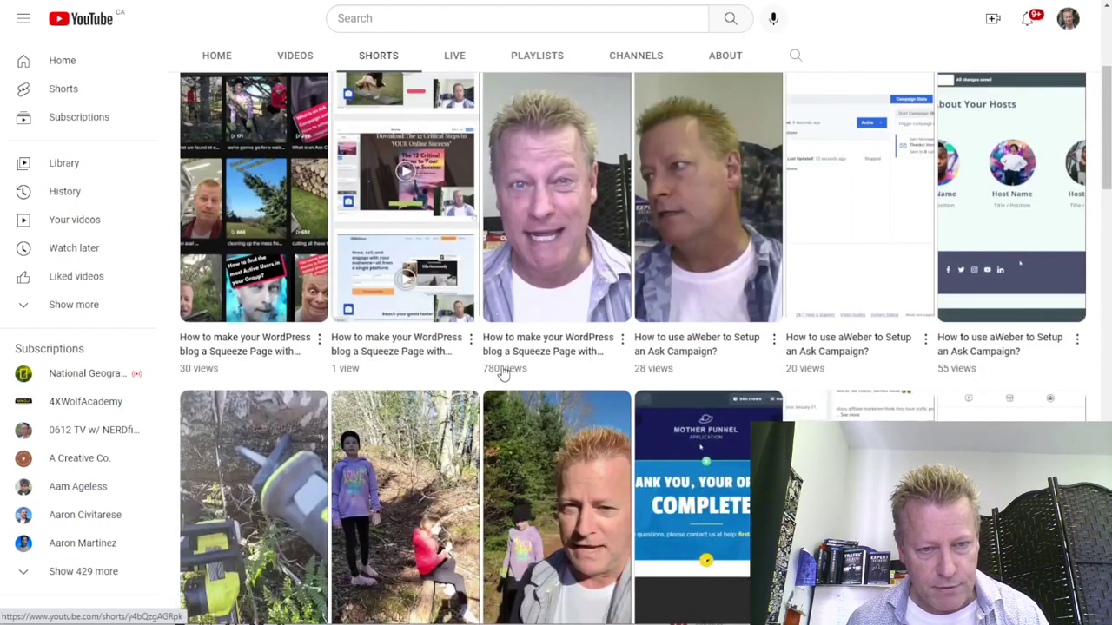
scroll(615, 372, up, 4)
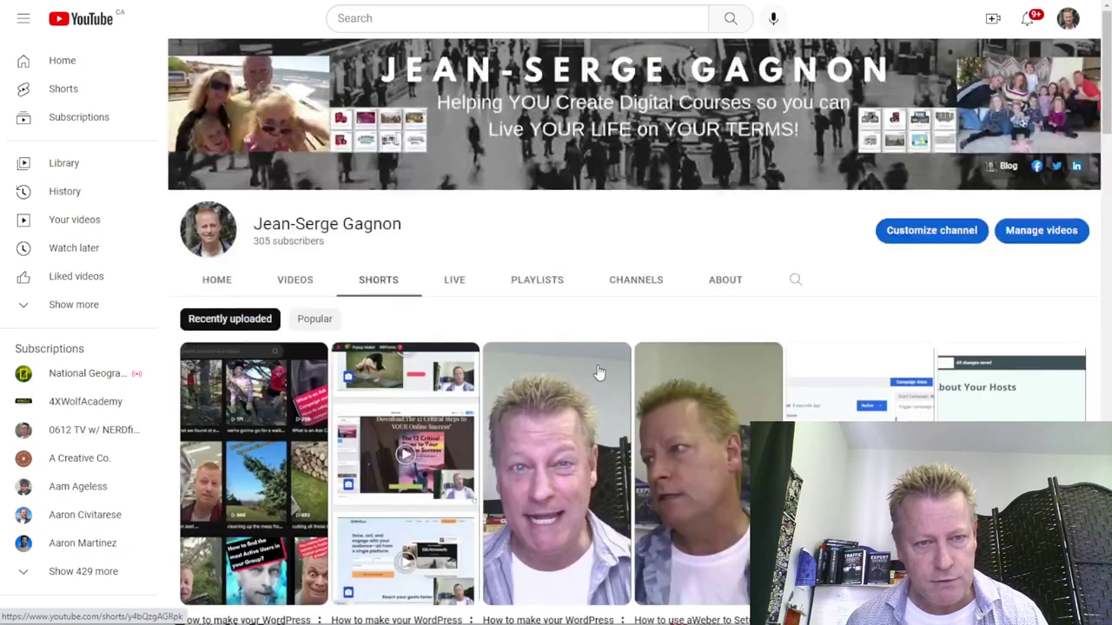
- Sort the channel's Shorts by Popular and examine the most viewed ones
click(317, 321)
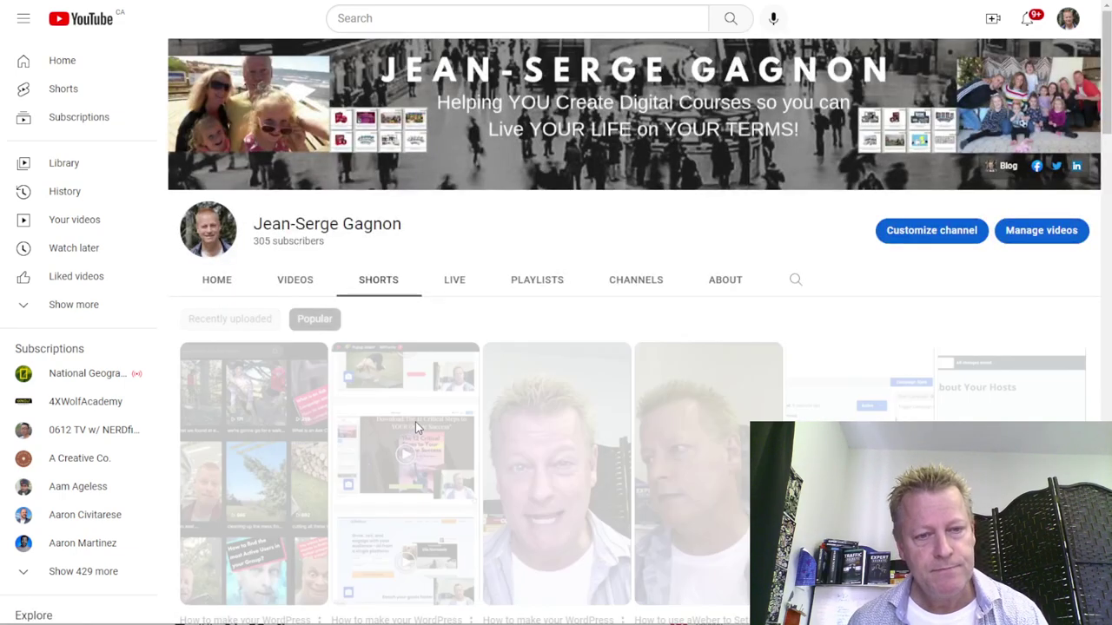
scroll(357, 496, down, 2)
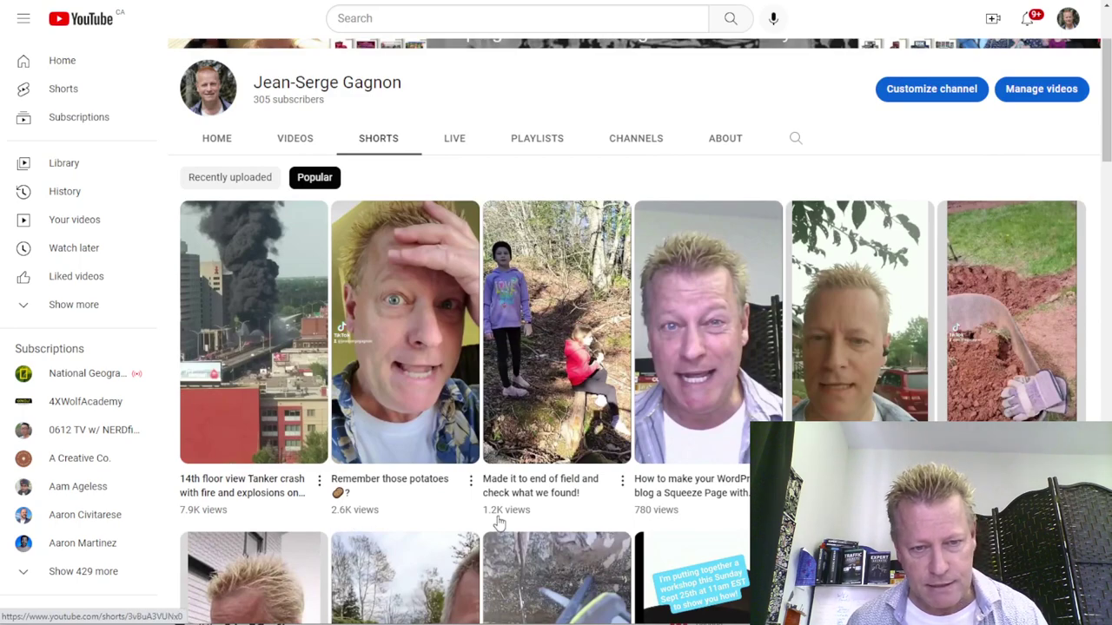
scroll(730, 513, down, 6)
scroll(732, 499, up, 4)
scroll(732, 499, up, 3)
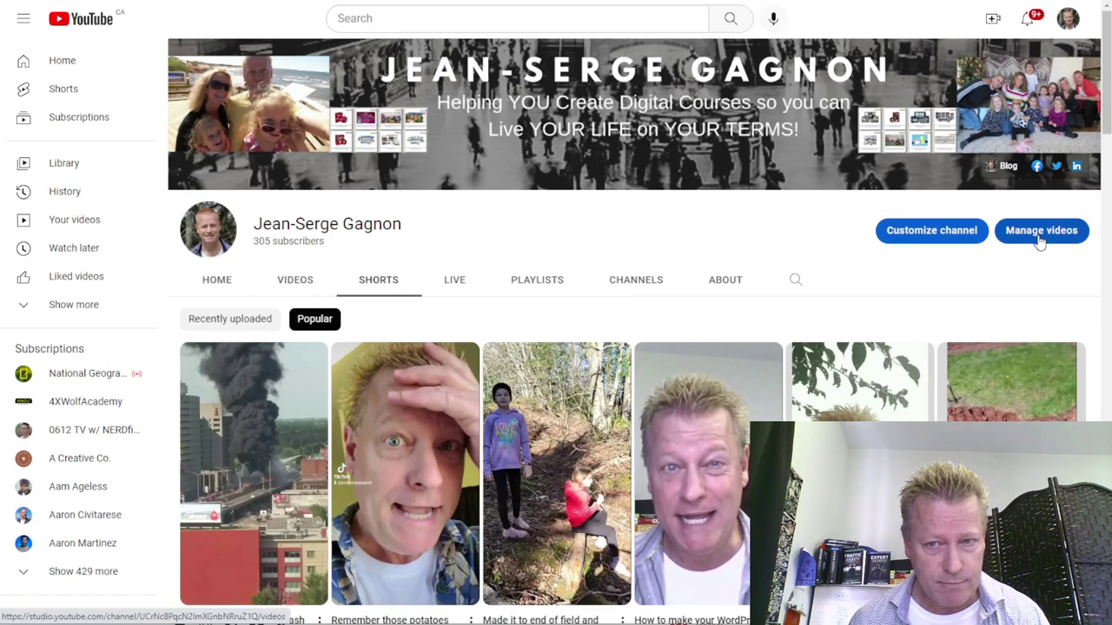
- Return to the channel's content list in YouTube Studio and compare the view counts of Shorts and full-length videos
click(77, 222)
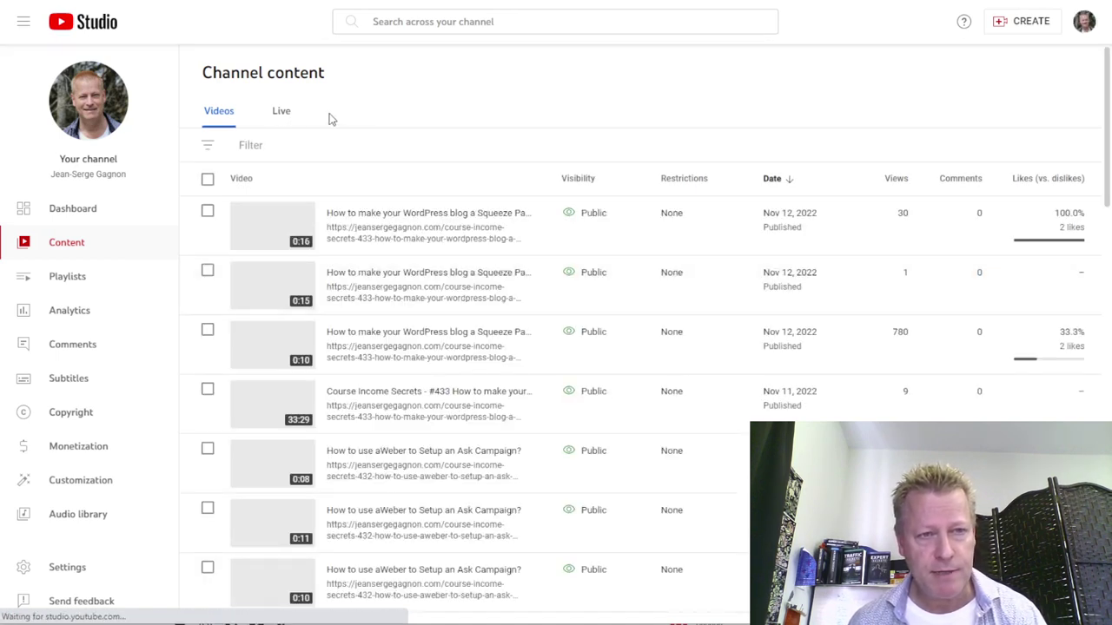
scroll(420, 366, down, 15)
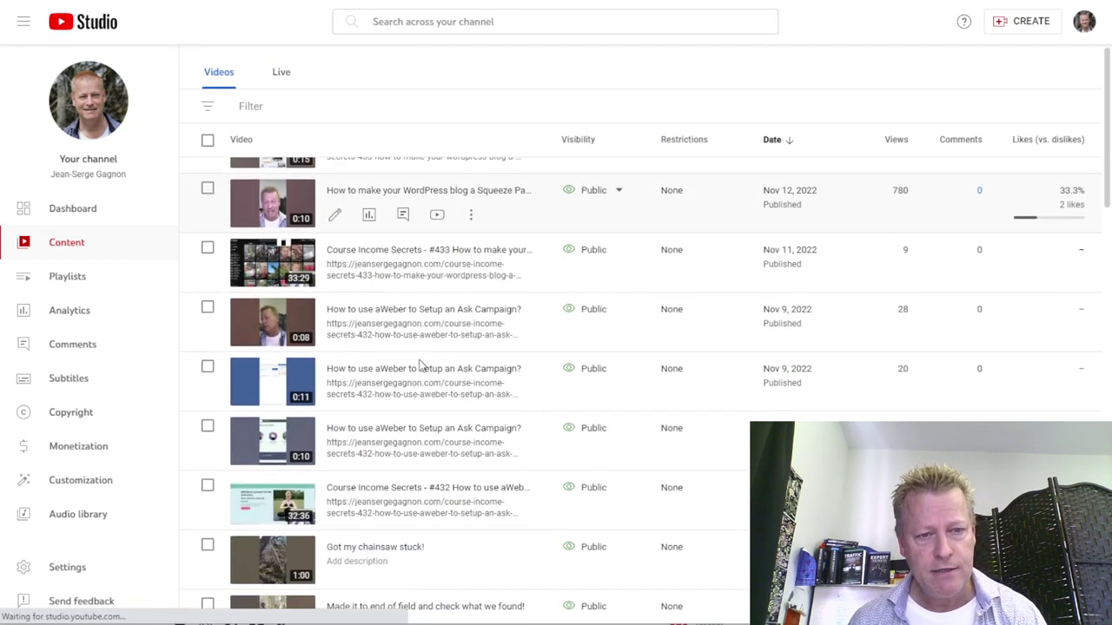
scroll(421, 366, up, 15)
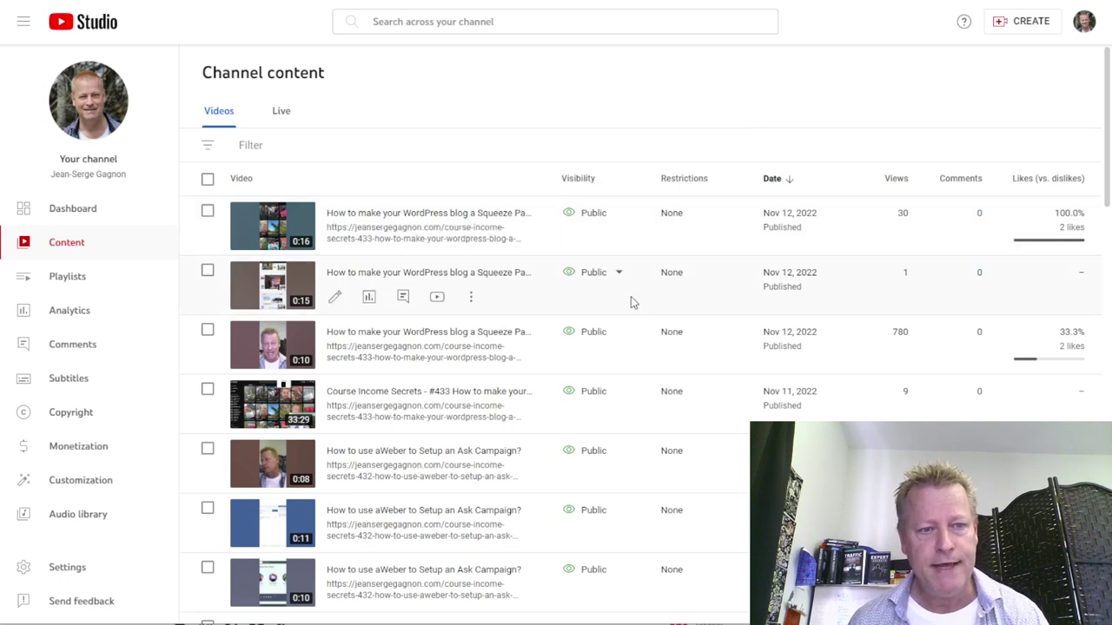
scroll(631, 300, down, 7)
scroll(622, 303, down, 5)
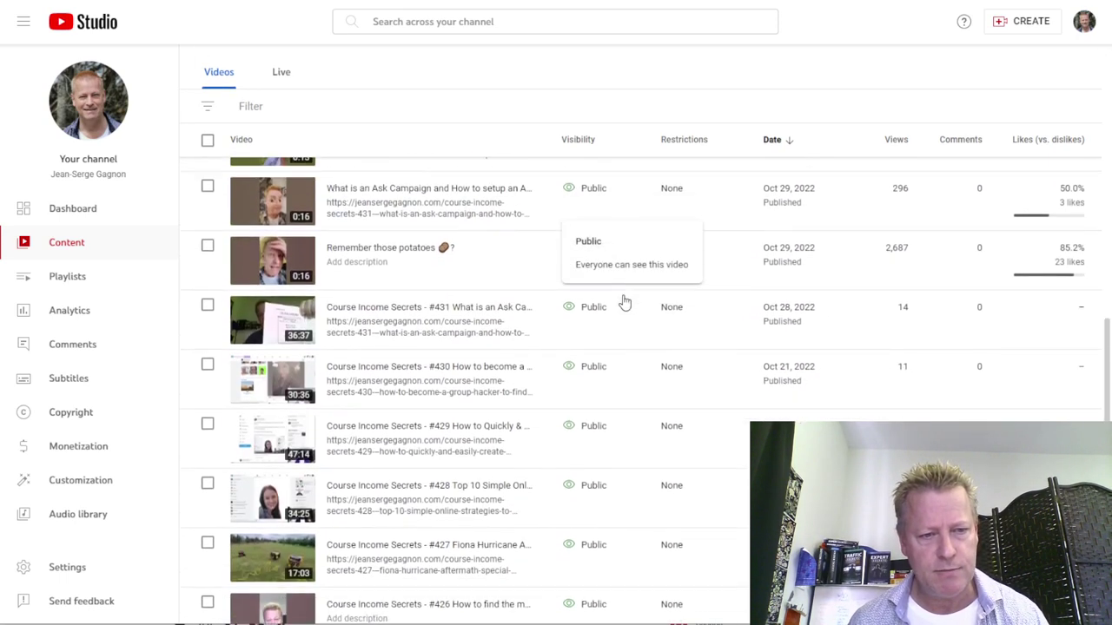
scroll(614, 325, up, 5)
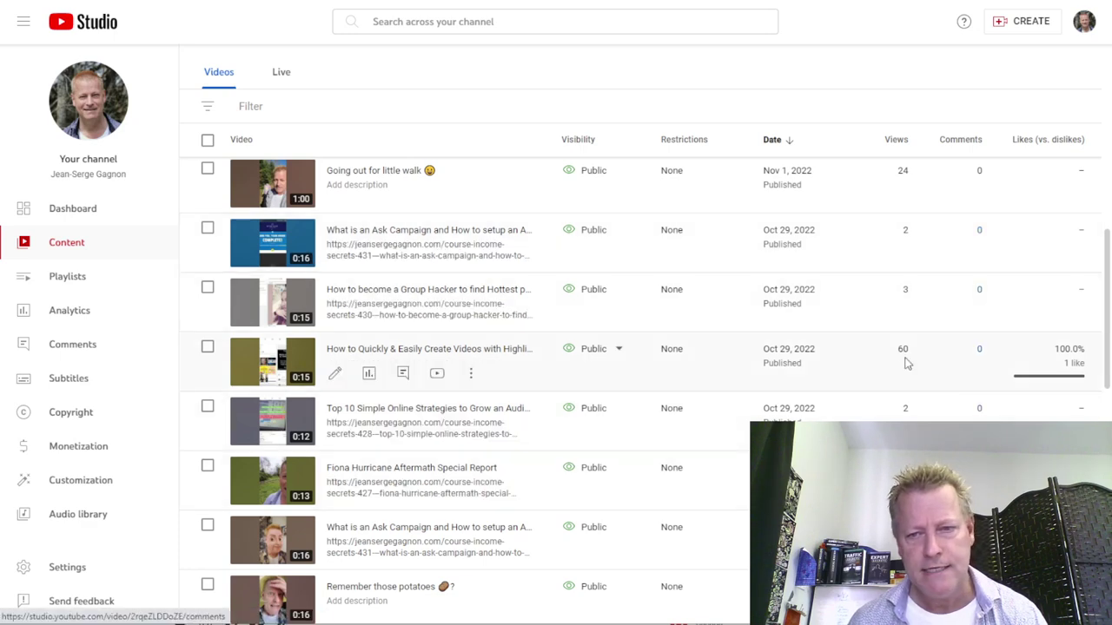
scroll(914, 320, down, 2)
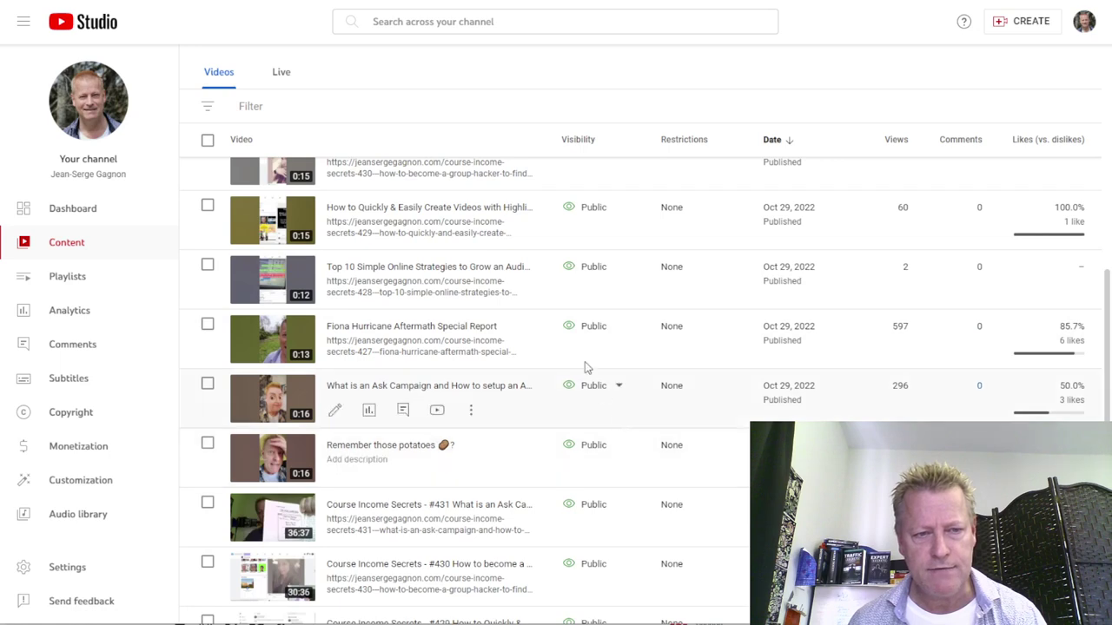
scroll(614, 402, down, 6)
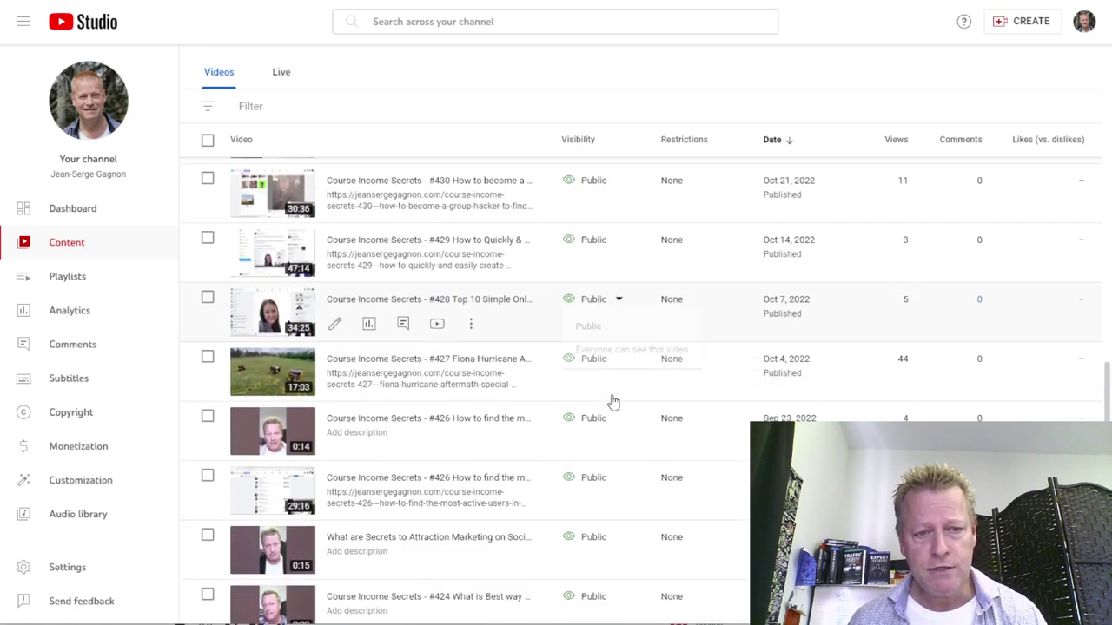
scroll(612, 401, up, 10)
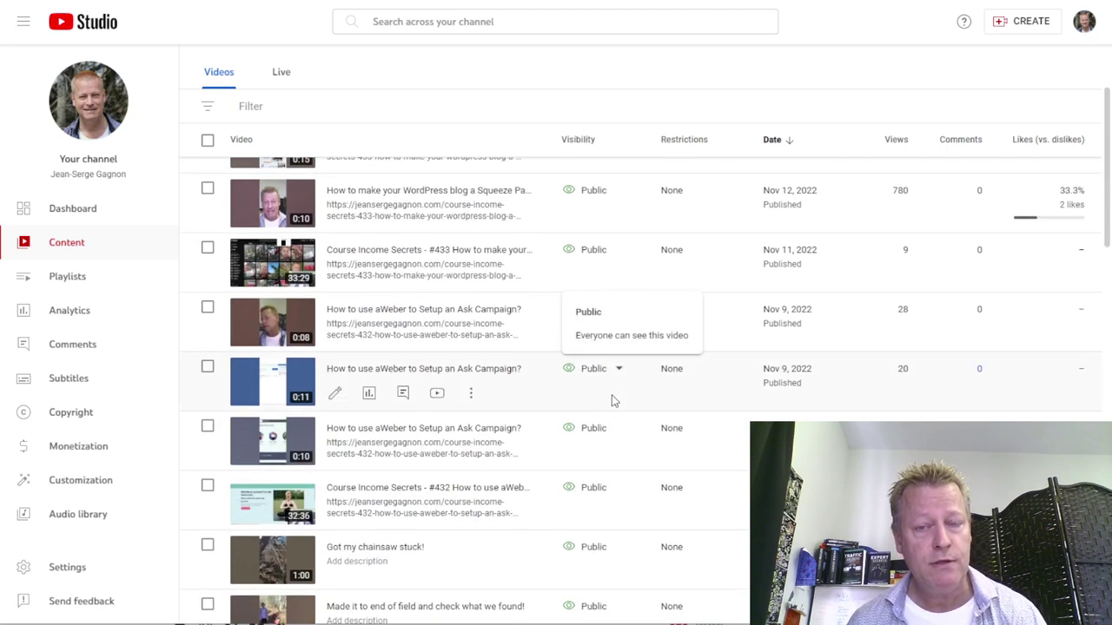
scroll(613, 401, up, 3)
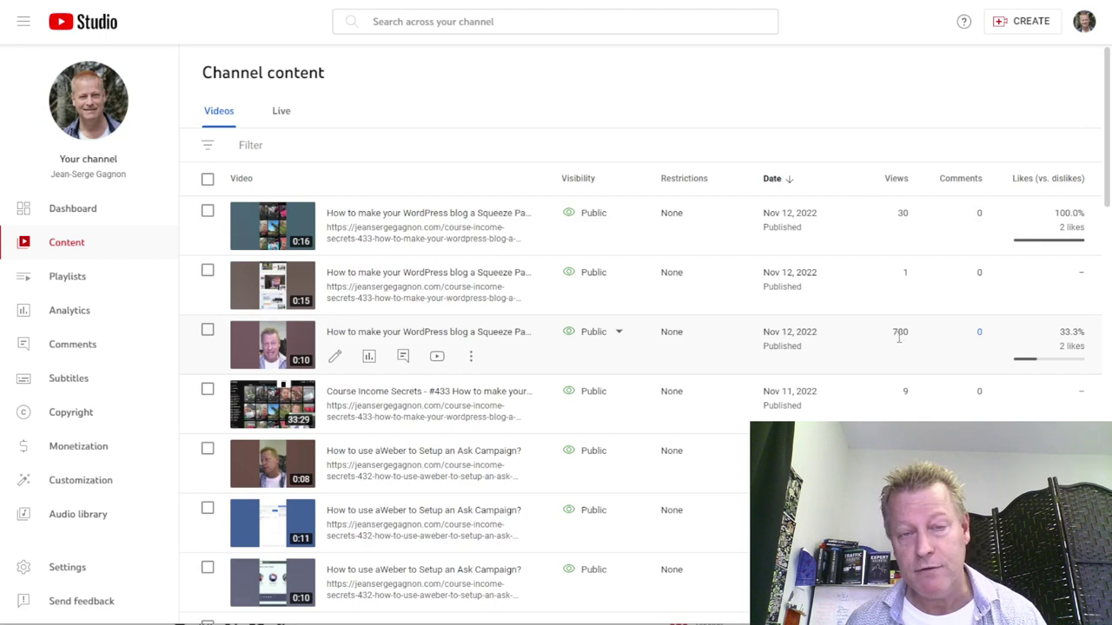
- Examine the views and the like and dislike breakdown of the Shorts published on Nov 1, 2022
scroll(900, 373, down, 1)
scroll(900, 374, down, 4)
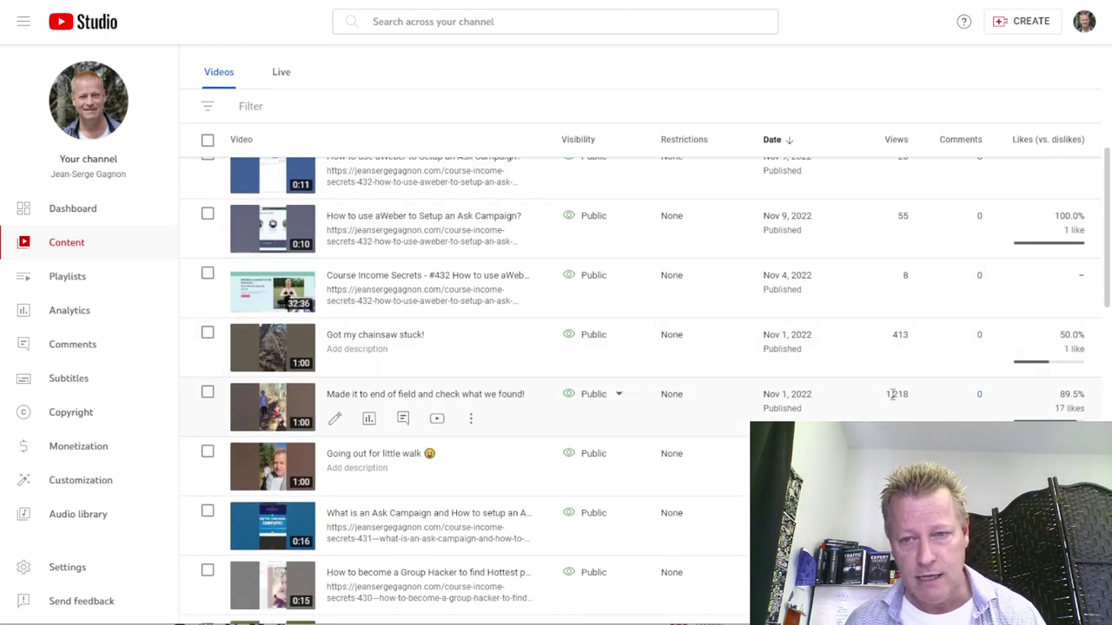
mouse_move(1065, 406)
scroll(1064, 407, down, 2)
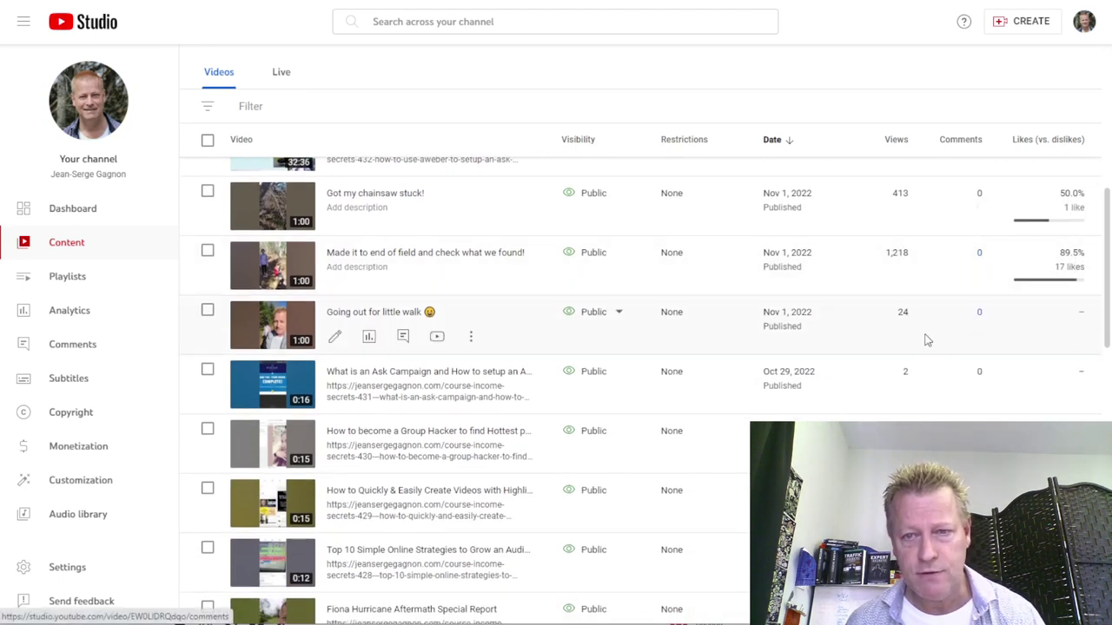
scroll(926, 338, up, 1)
mouse_move(1068, 276)
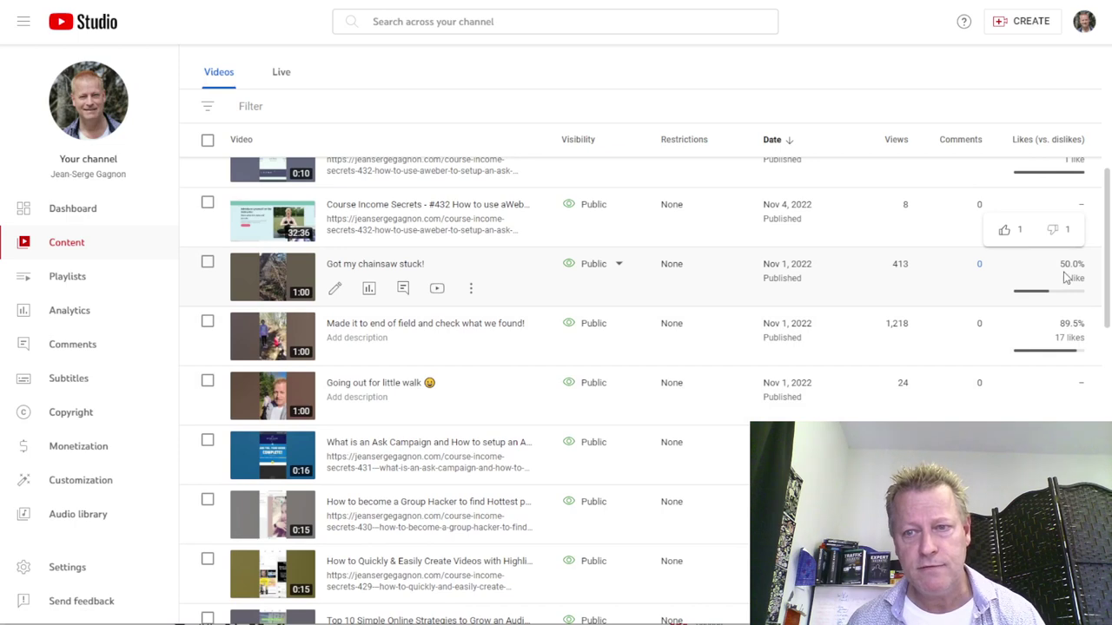
scroll(608, 315, up, 5)
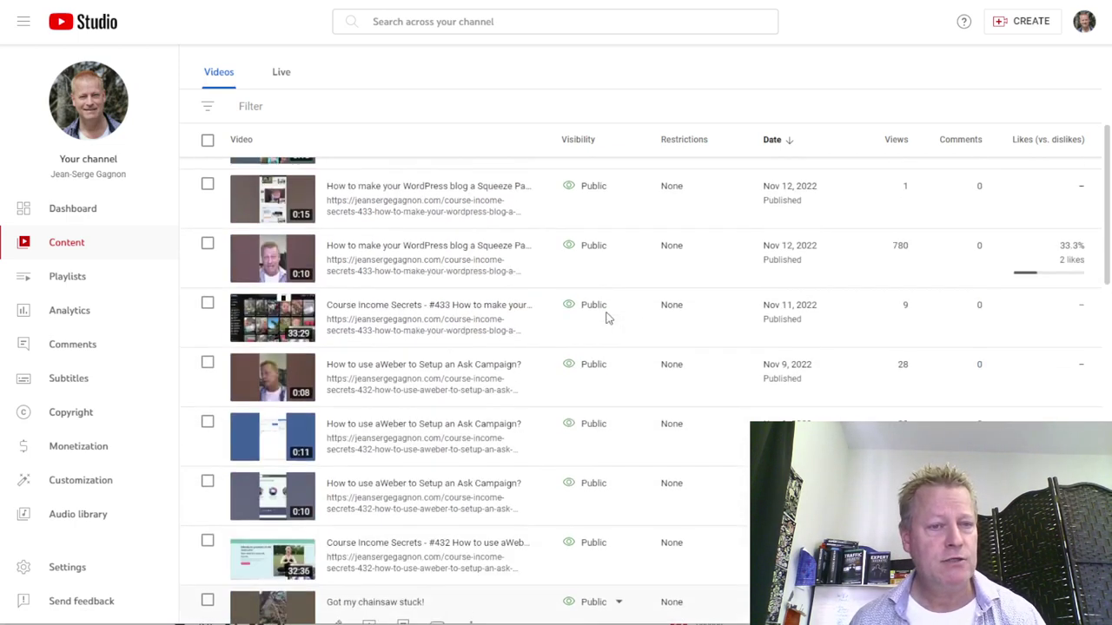
scroll(420, 393, up, 2)
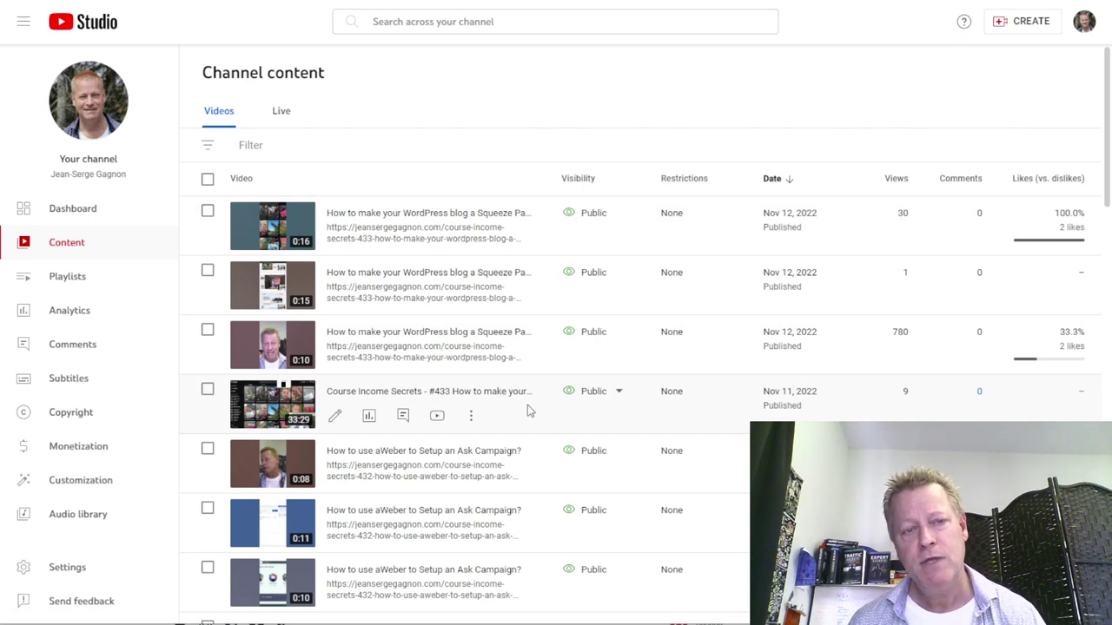
- Start creating a new Short from the YouTube mobile app
scroll(533, 421, down, 2)
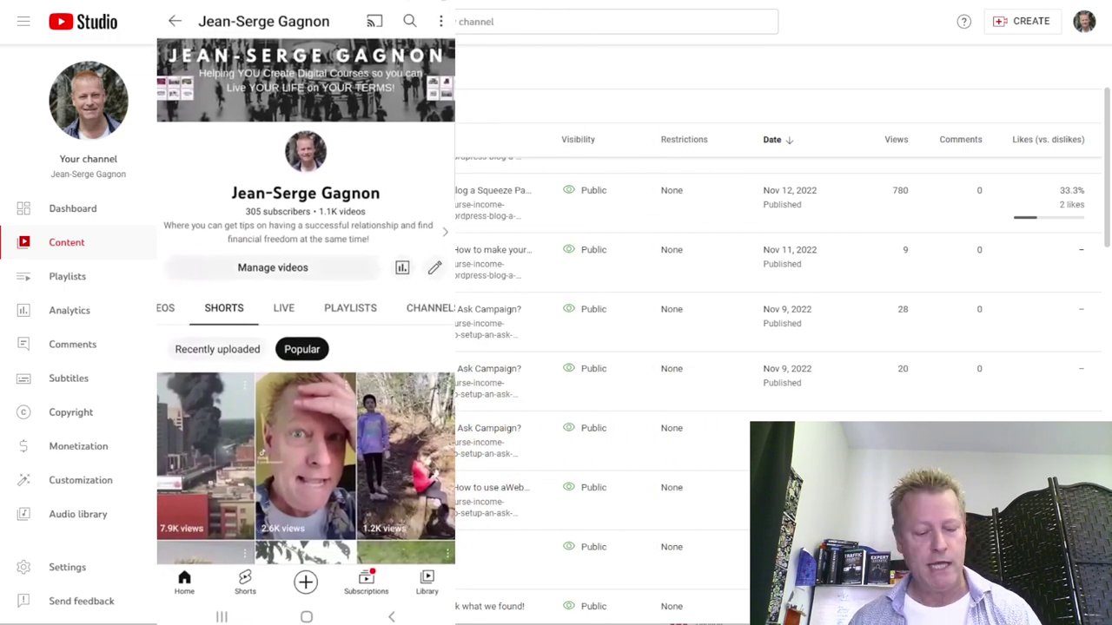
scroll(305, 347, down, 3)
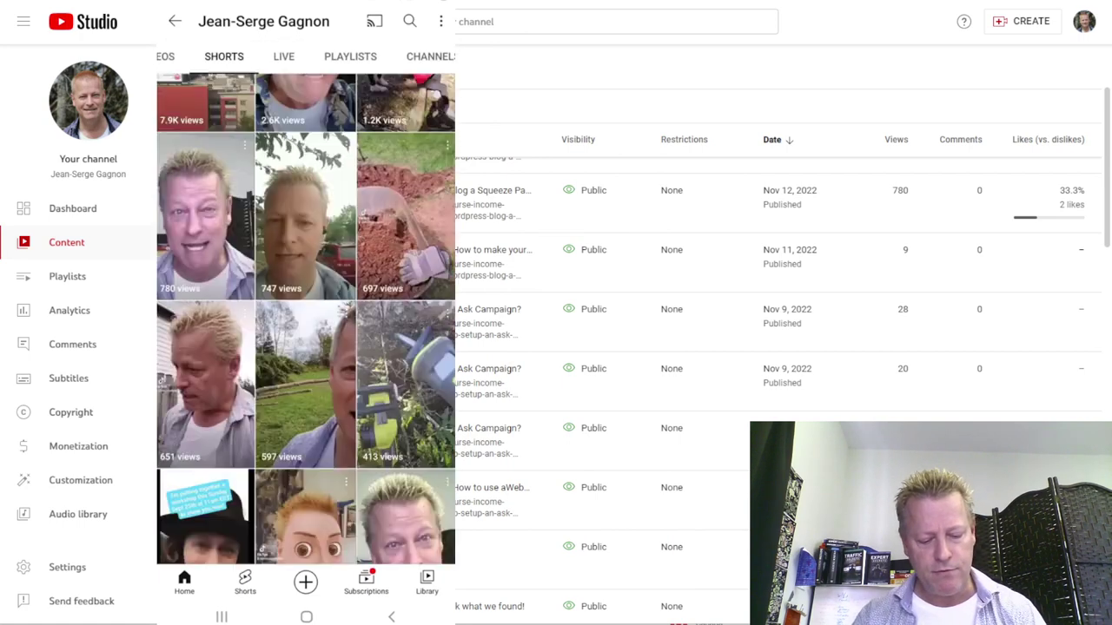
scroll(305, 347, up, 3)
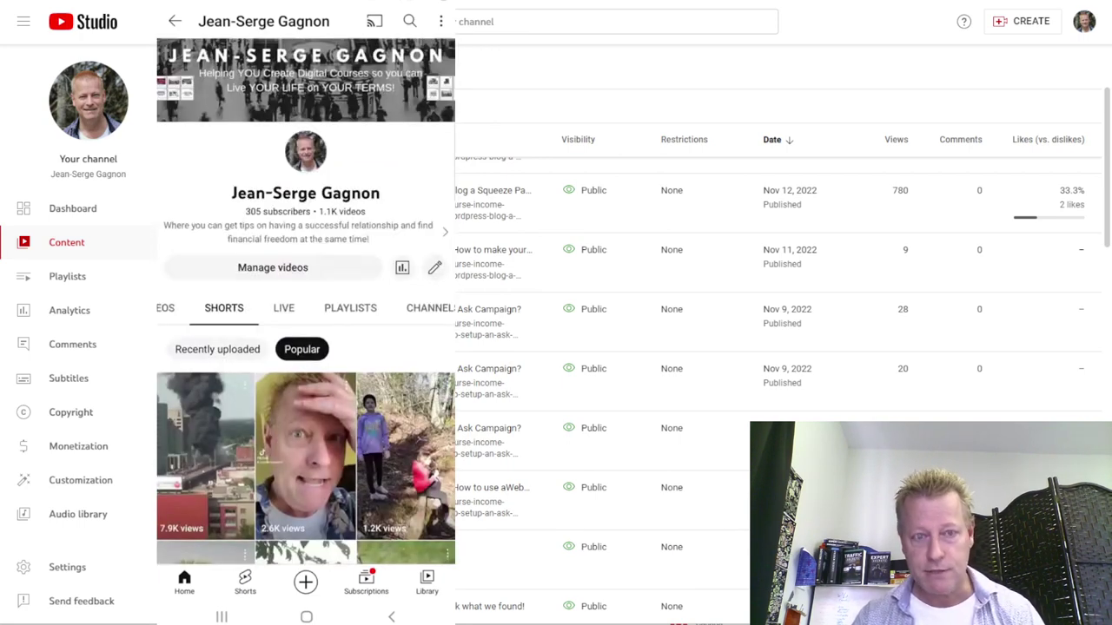
click(305, 581)
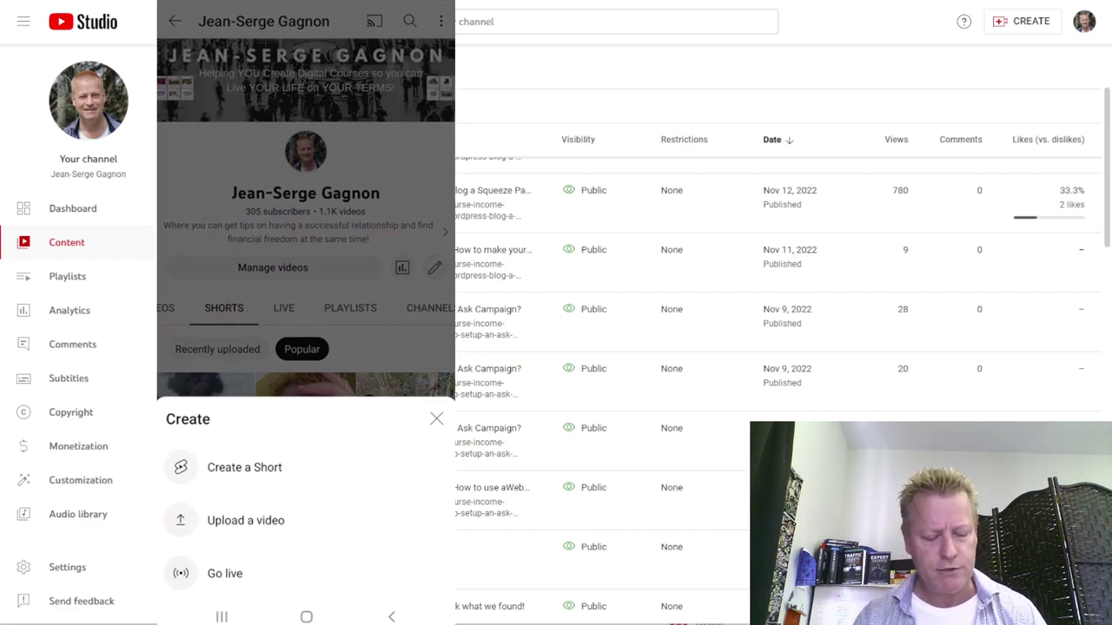
click(244, 468)
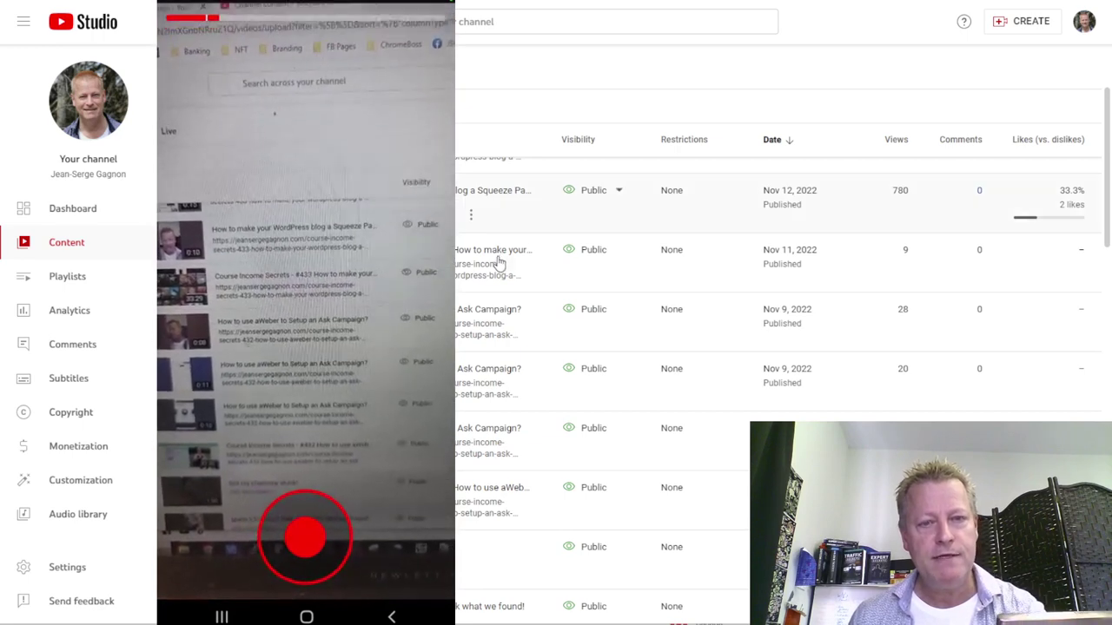
- Record another clip for the Short while running through the Studio video list down to the September 2022 videos and back
scroll(495, 257, down, 5)
scroll(495, 254, down, 5)
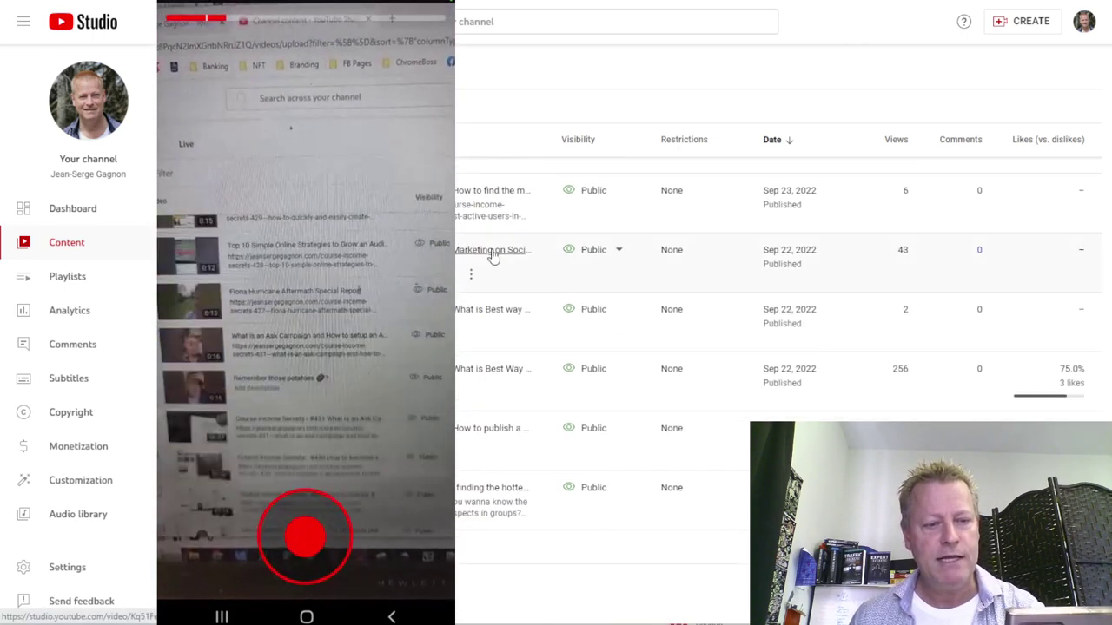
scroll(491, 256, up, 10)
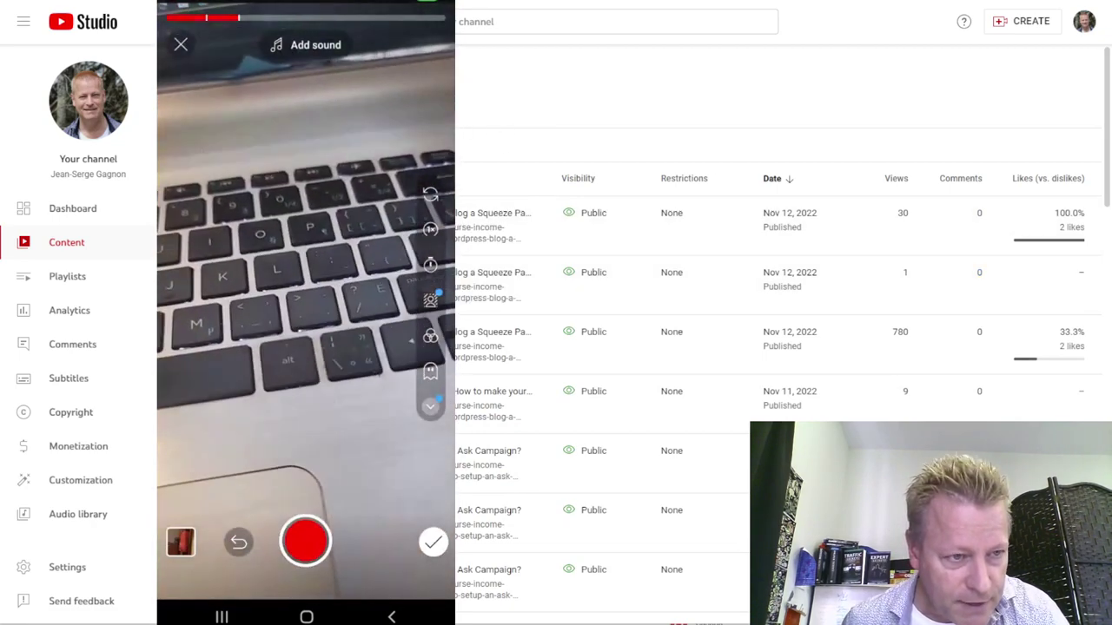
- Open the channel's public Shorts sorted by popularity and record another clip for the Short while running through the most viewed ones
click(88, 100)
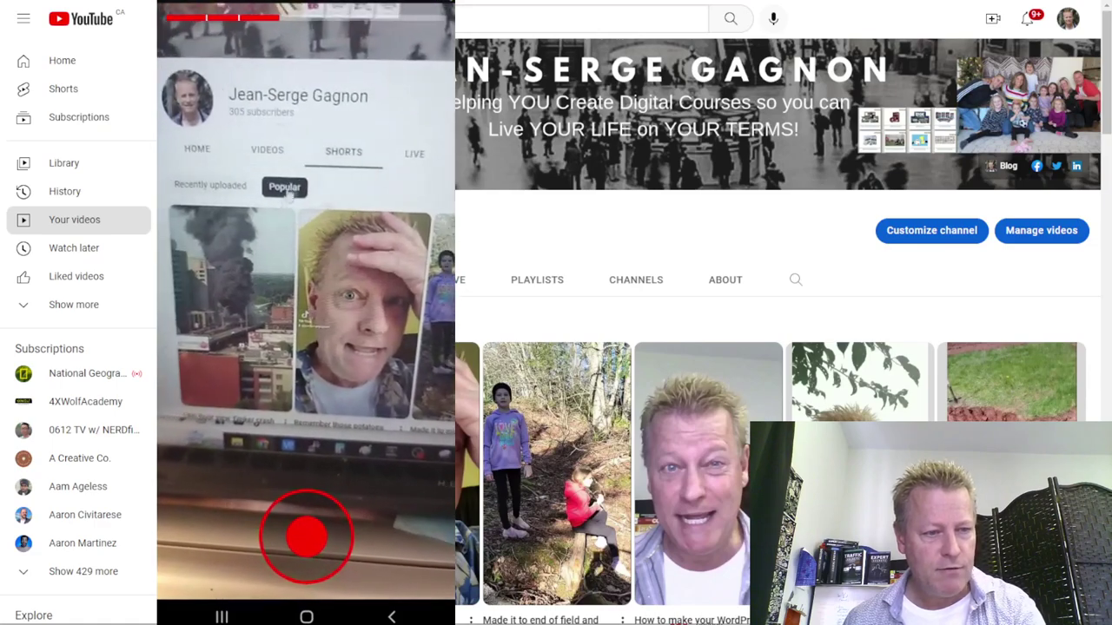
scroll(242, 187, down, 10)
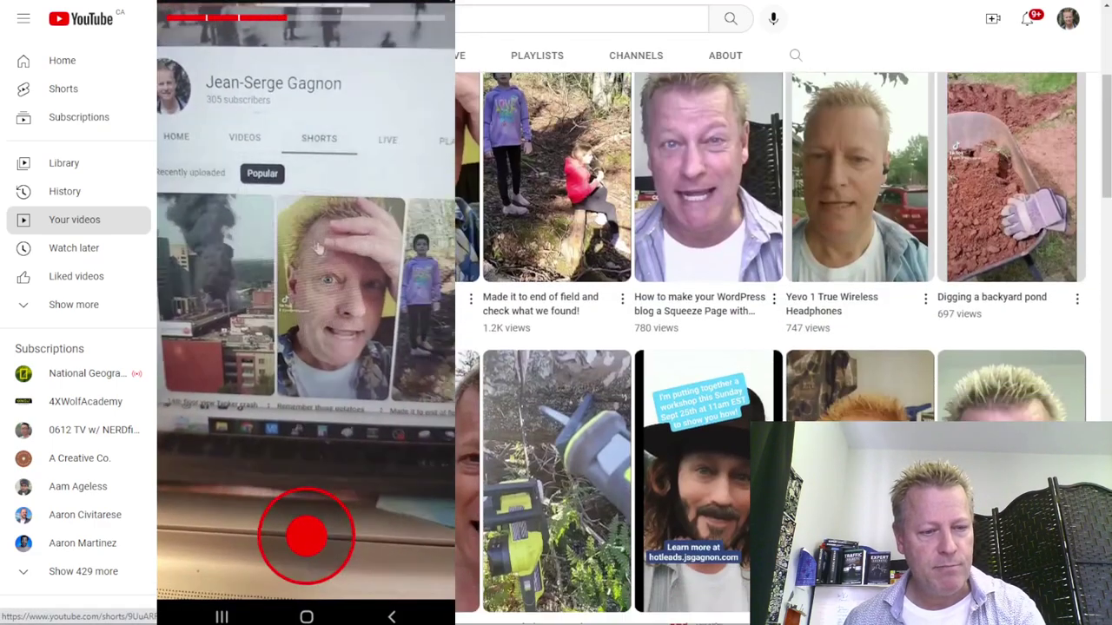
scroll(313, 304, down, 4)
scroll(312, 304, up, 10)
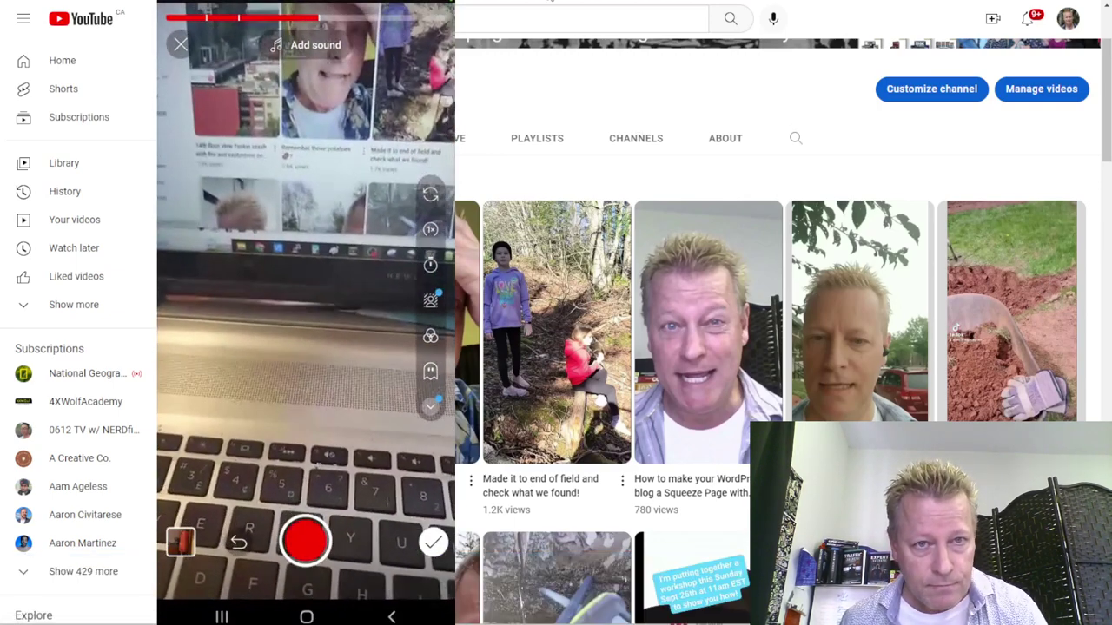
- Record a further clip for the Short while running down the popular Shorts to the least viewed ones and back
scroll(700, 261, down, 8)
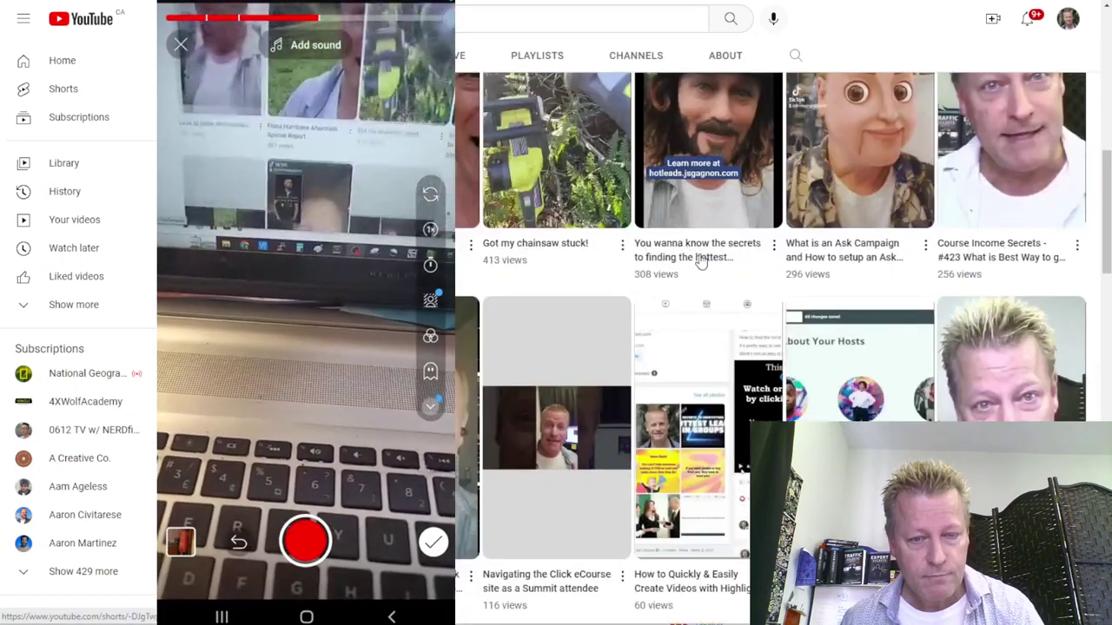
scroll(702, 263, up, 7)
scroll(700, 261, up, 3)
scroll(699, 259, down, 8)
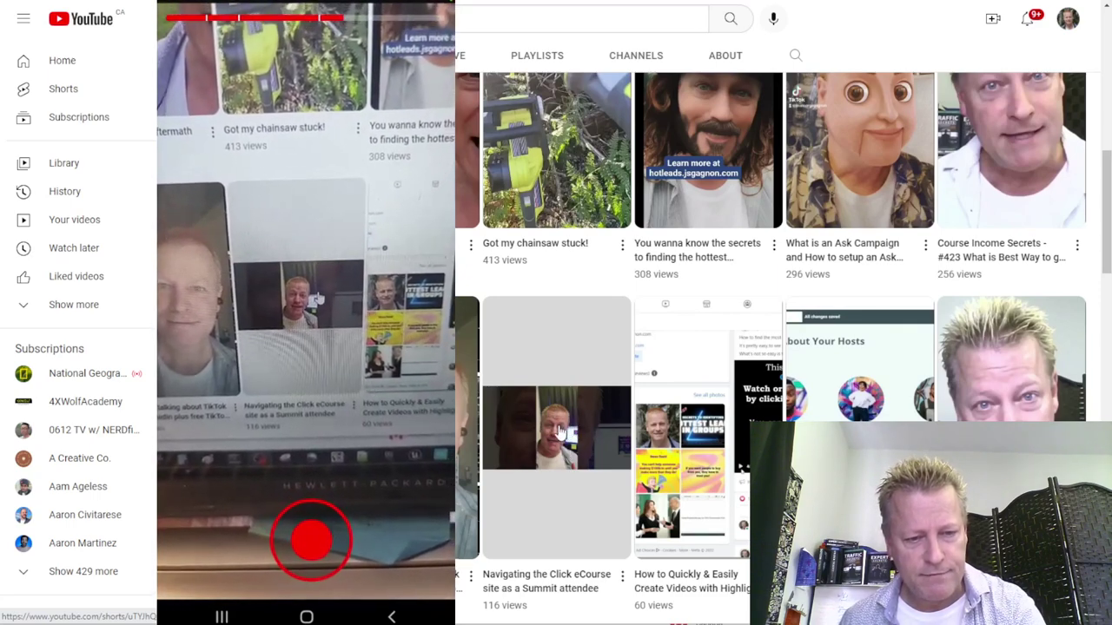
scroll(557, 461, down, 2)
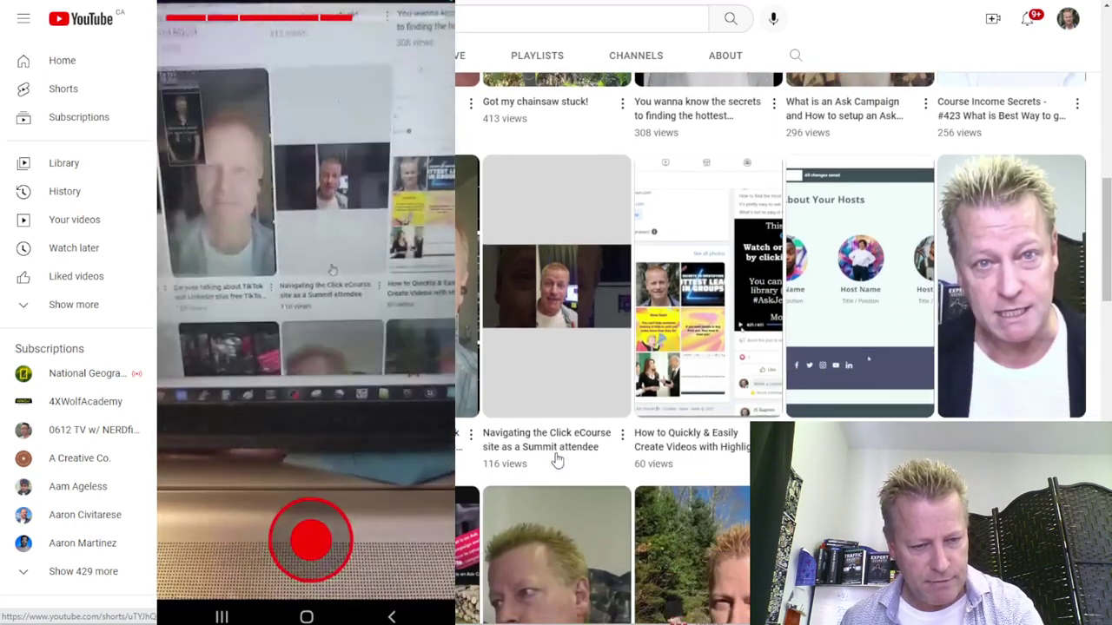
scroll(556, 460, down, 6)
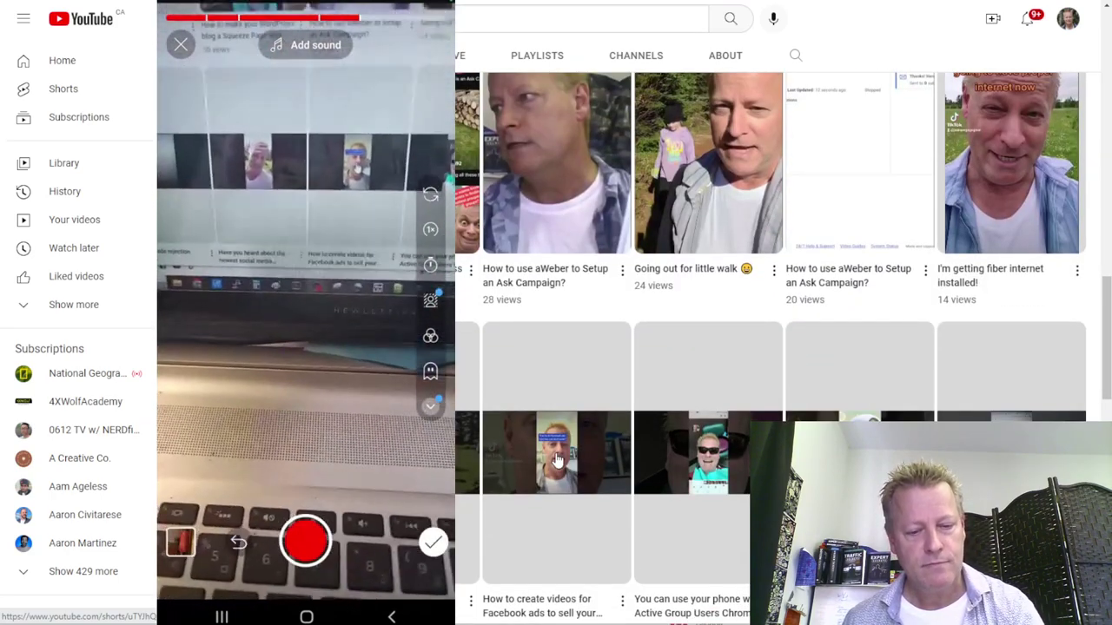
scroll(548, 321, up, 10)
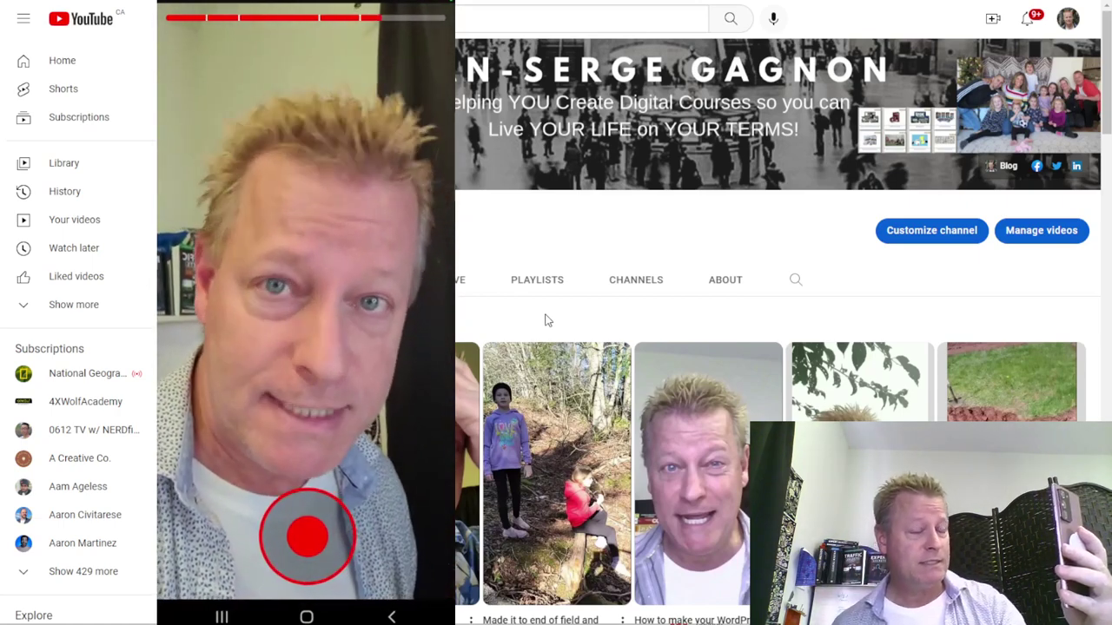
scroll(536, 375, down, 3)
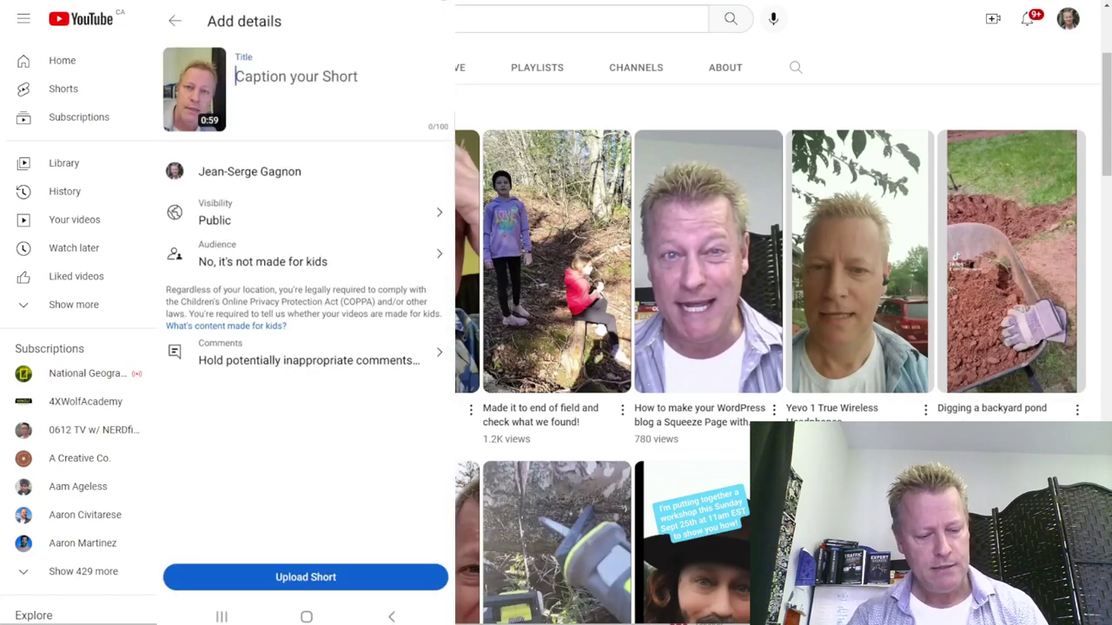
- Title the Short "this is a test short during live recording of episode 434"
text(this i)
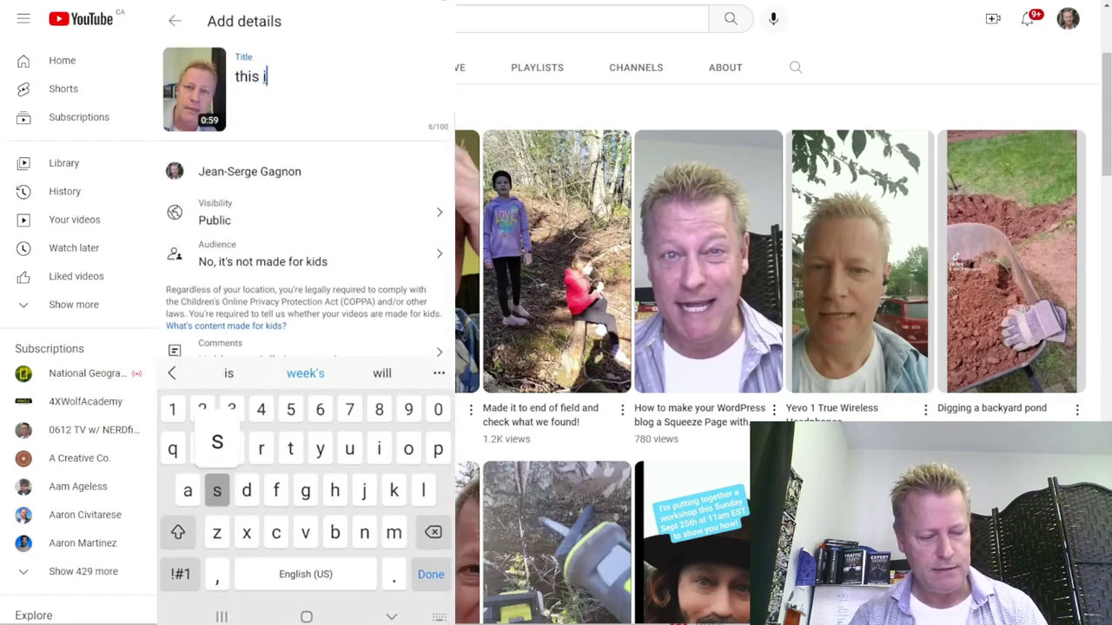
text(s a test short)
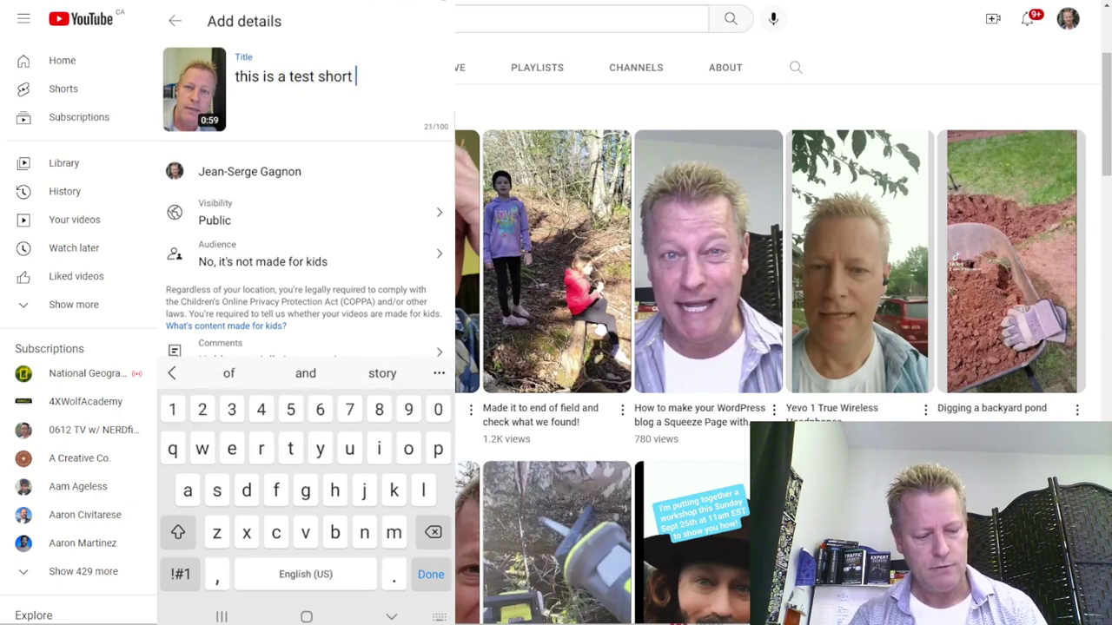
text( during live recodr)
text(in )
text(of episodev434)
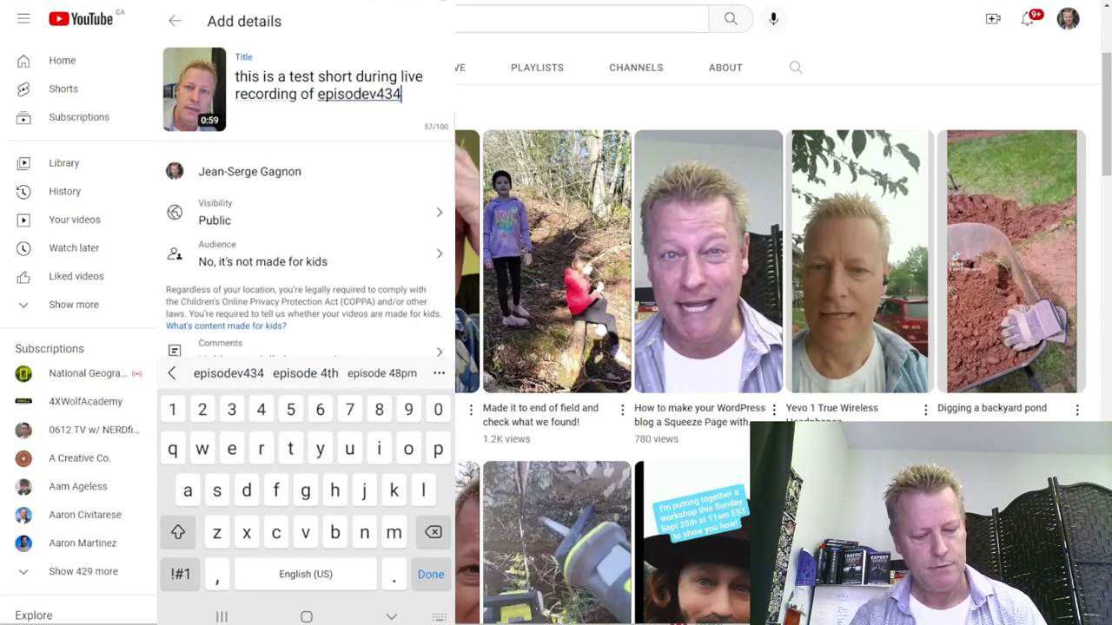
click(382, 373)
key(BackSpace)
key(BackSpace)
key(BackSpace)
key(BackSpace)
text(3)
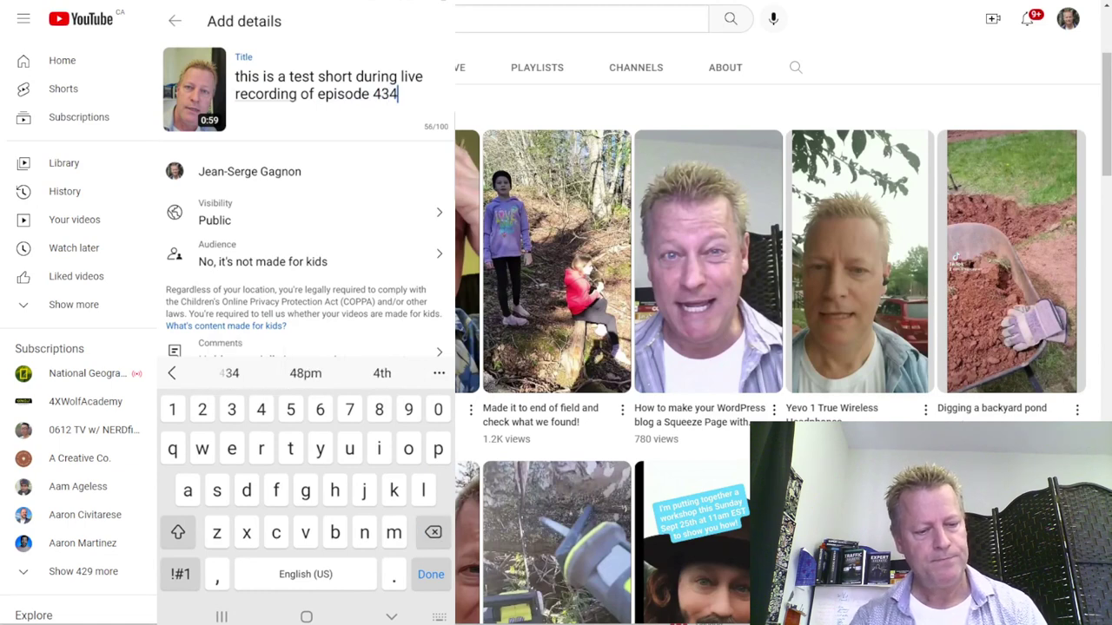
text(4)
- Capitalize the first letter of the Short's title and upload the Short as public
click(240, 76)
key(BackSpace)
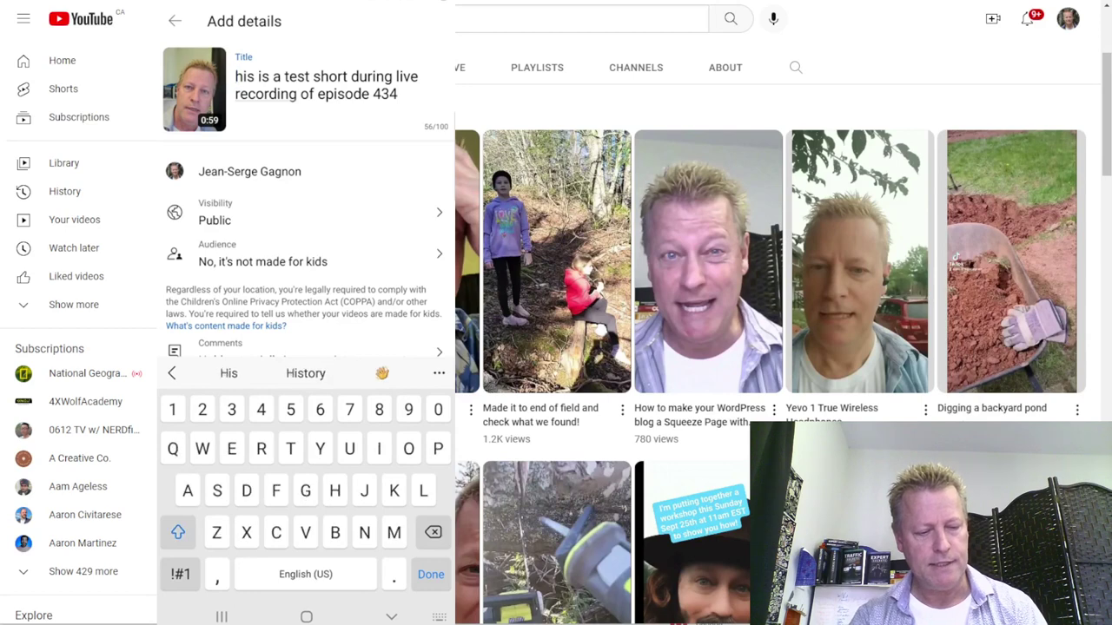
text(T)
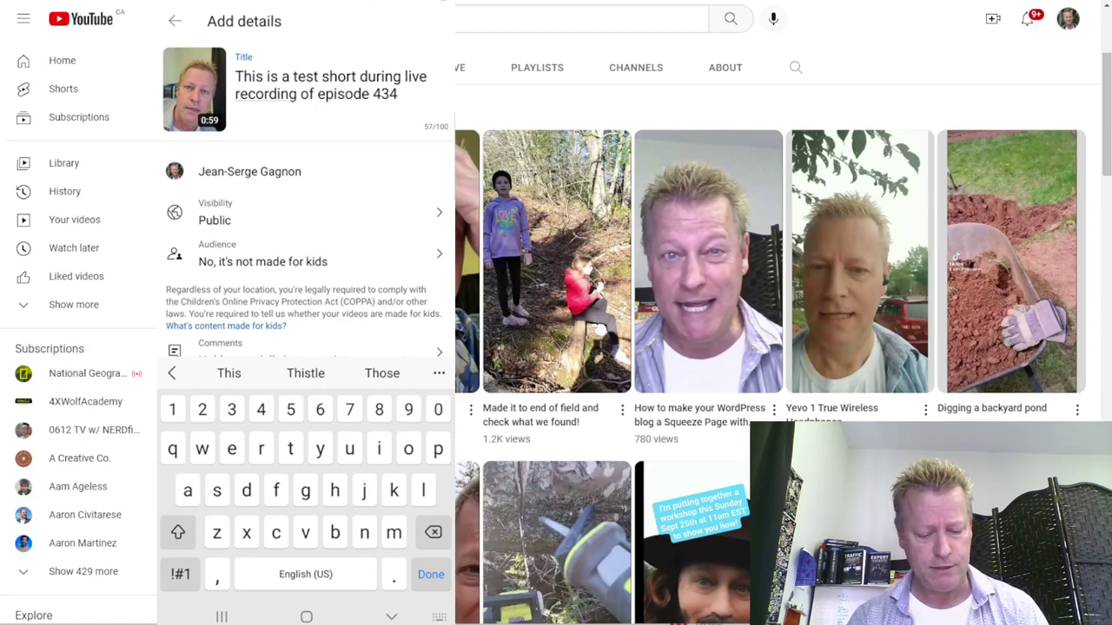
key(Return)
click(305, 577)
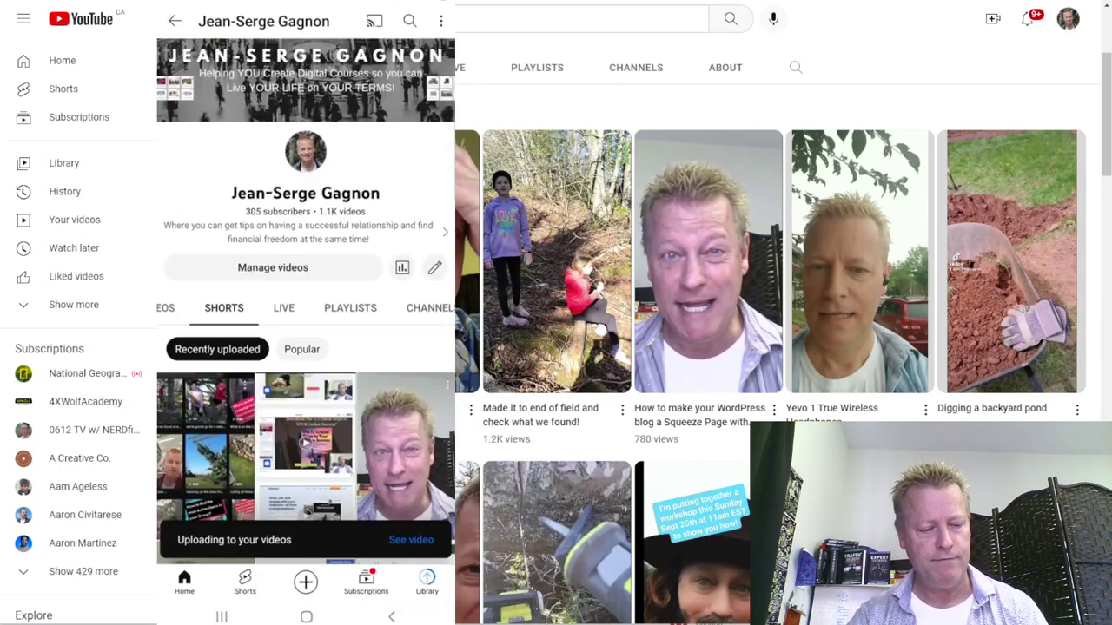
- Look for the newly uploaded Short on the mobile channel page by switching between the popular and recently uploaded Shorts
click(301, 349)
click(217, 349)
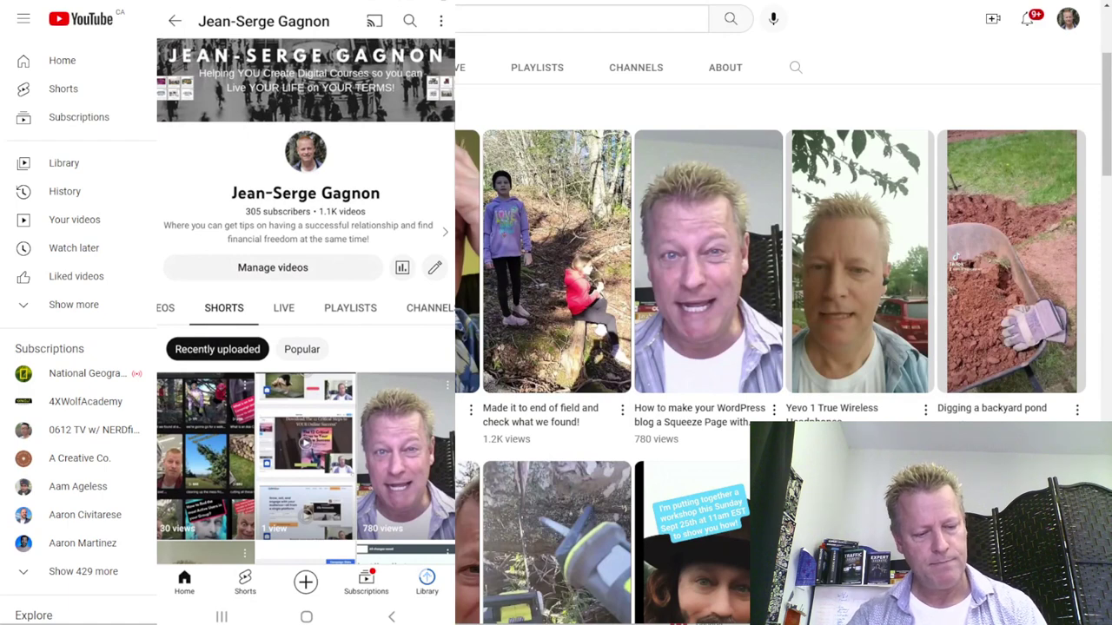
click(302, 349)
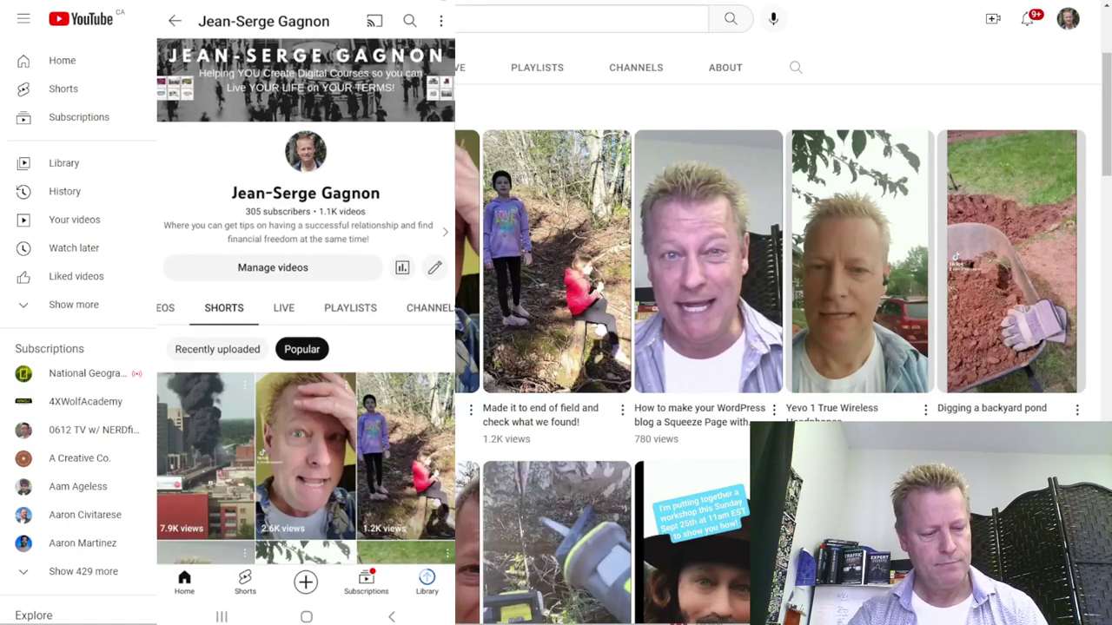
click(217, 349)
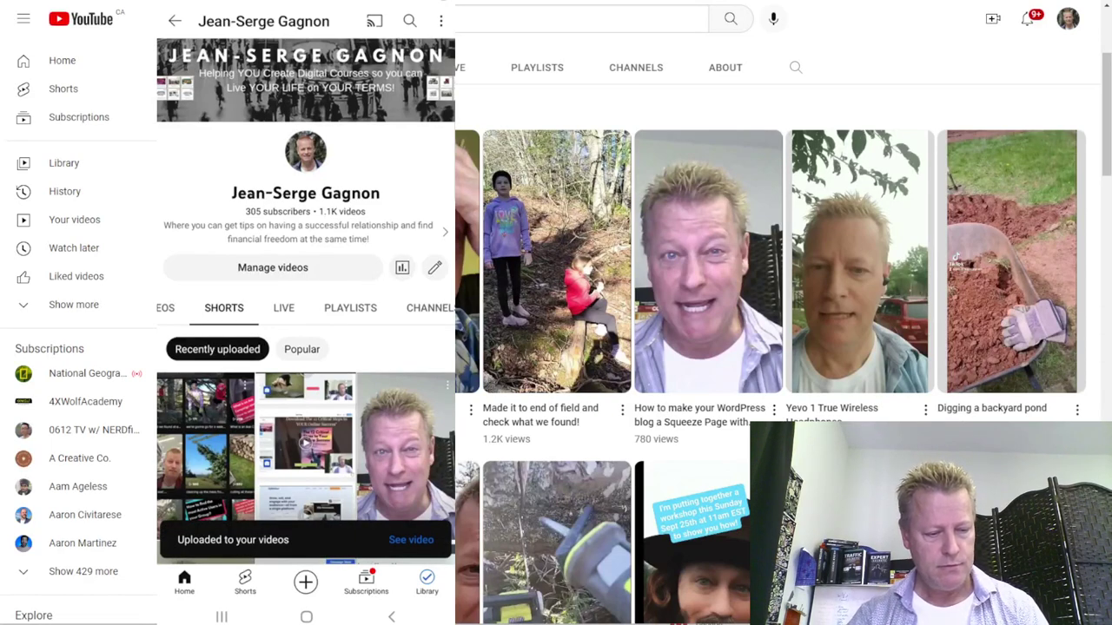
click(302, 349)
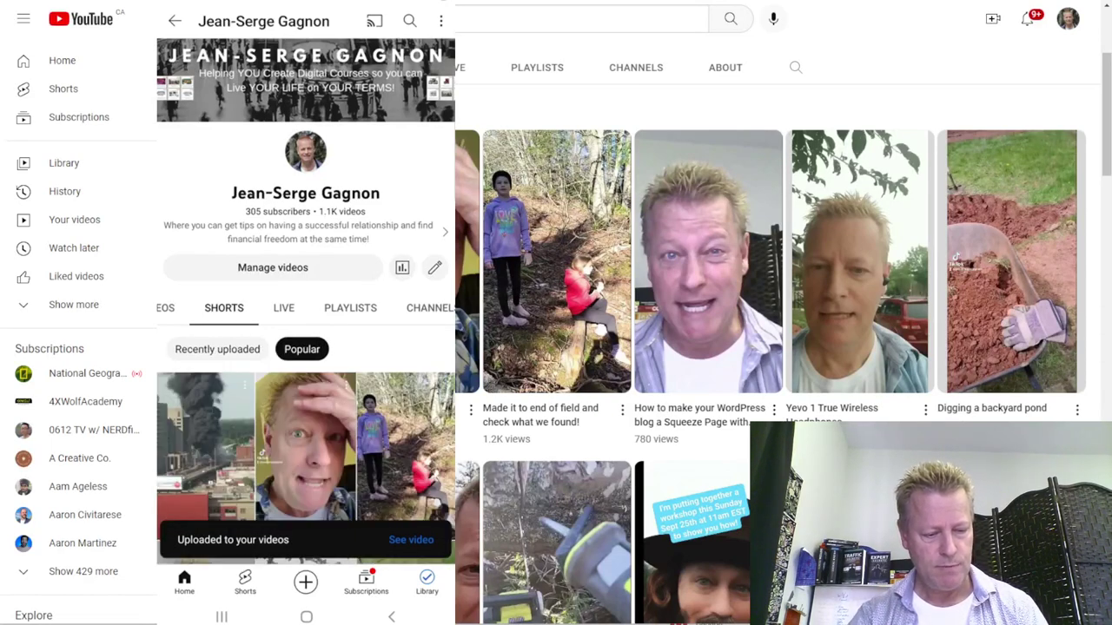
click(217, 349)
scroll(304, 347, down, 3)
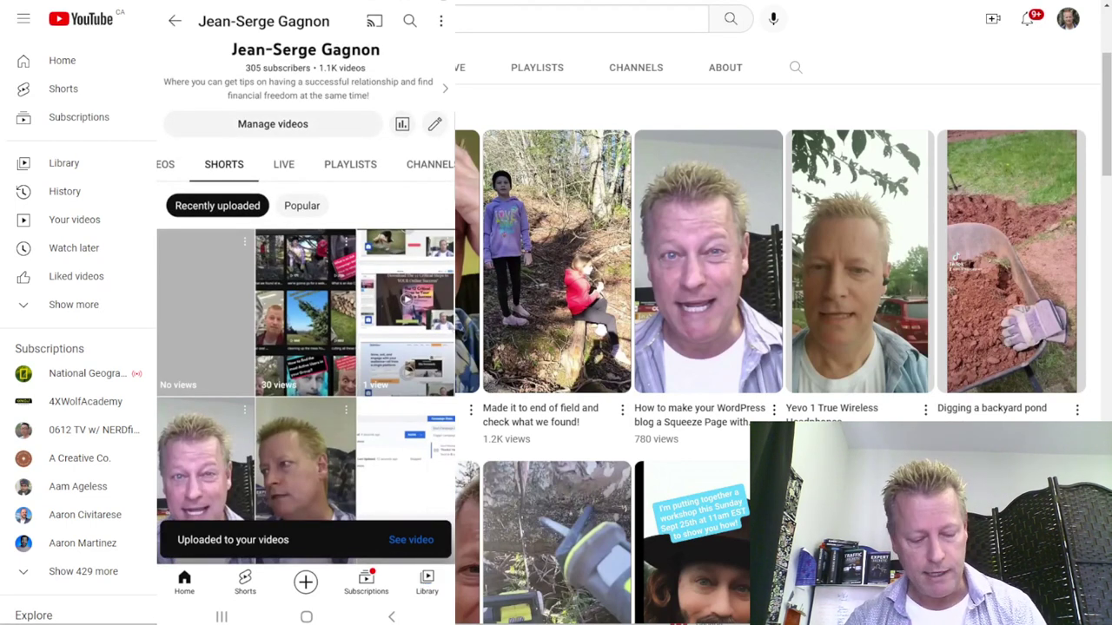
- Start another Short with a 60-second limit and open the phone's gallery to pick an existing video
click(305, 581)
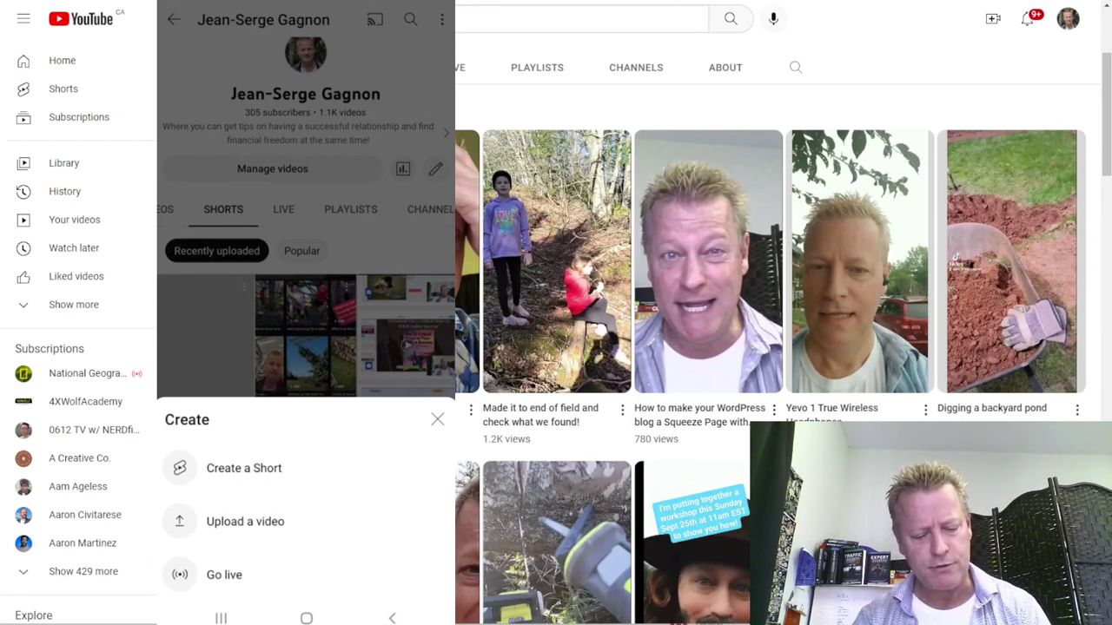
click(244, 469)
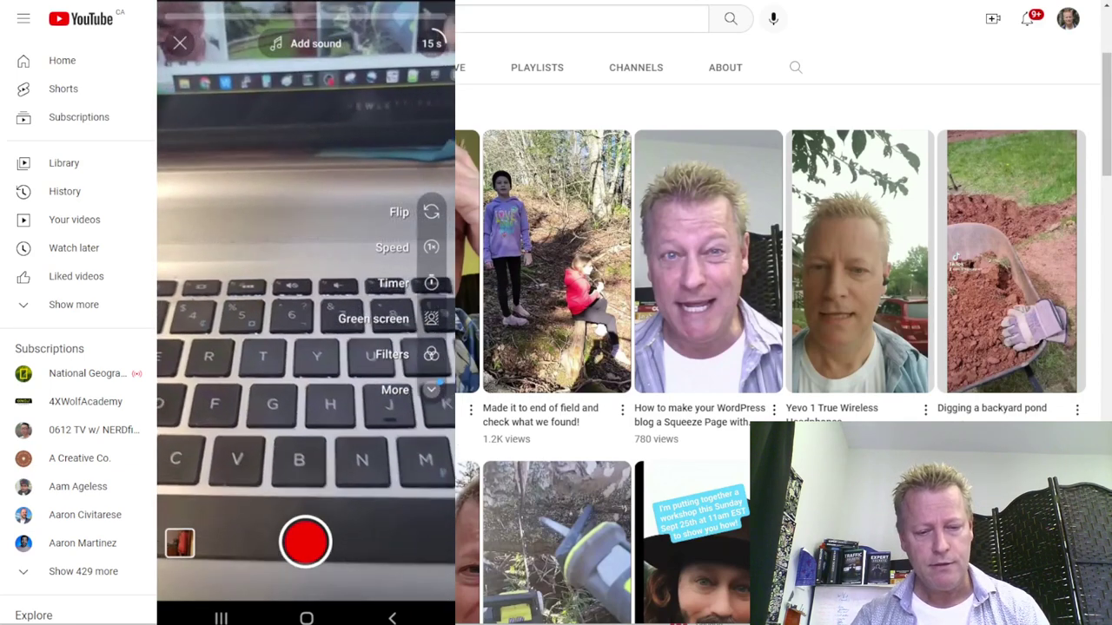
click(432, 43)
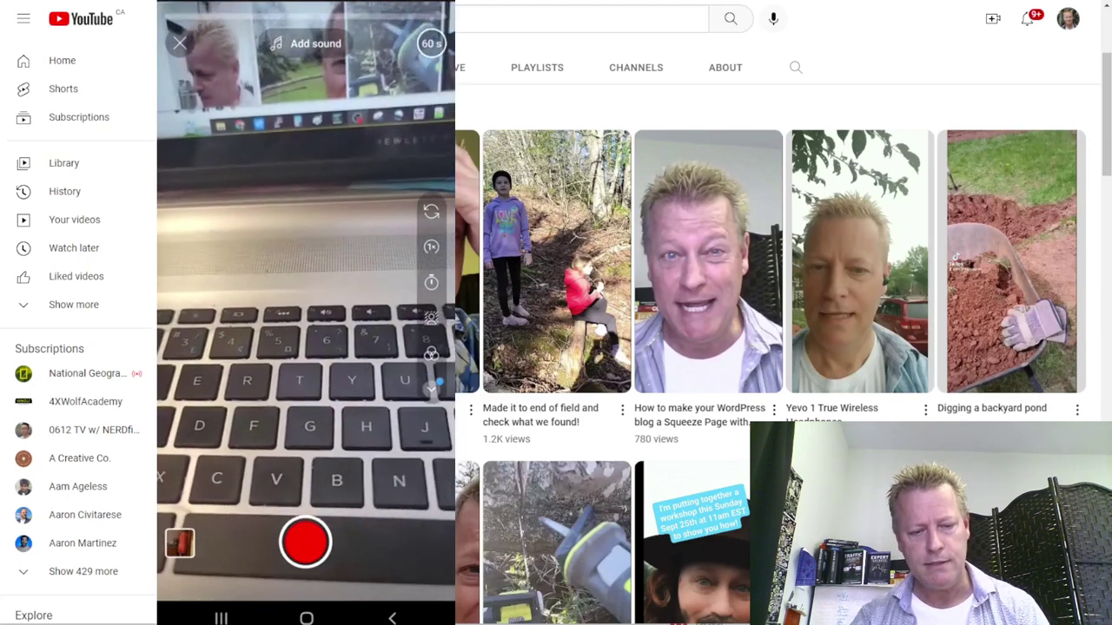
click(432, 44)
click(180, 543)
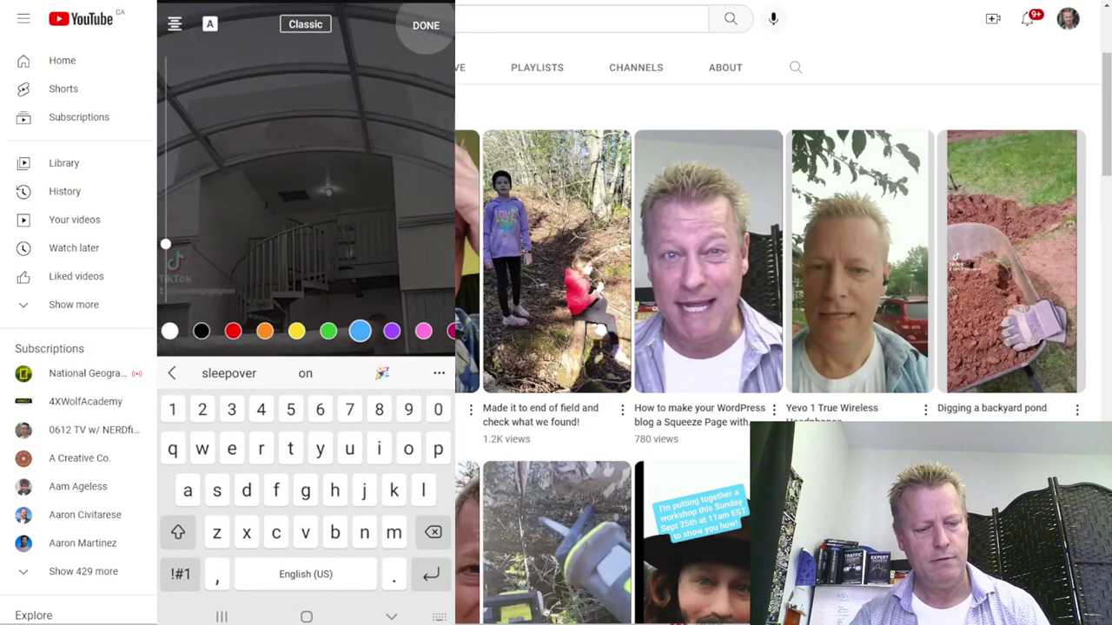
- Finish the birthday party text overlay and place it near the upper edge of the video
click(426, 25)
drag(298, 268, 298, 113)
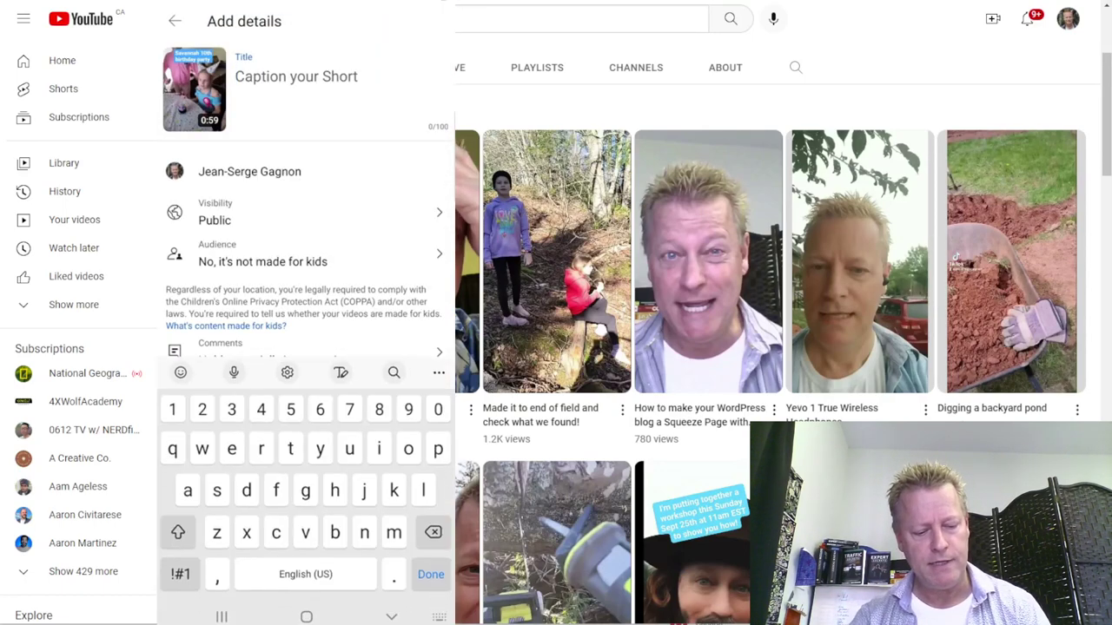
- Title the Short with the child's first name followed by "10th birthday party" and upload it as public
text(saban)
text(n 1)
text(0th birt)
text(hday par)
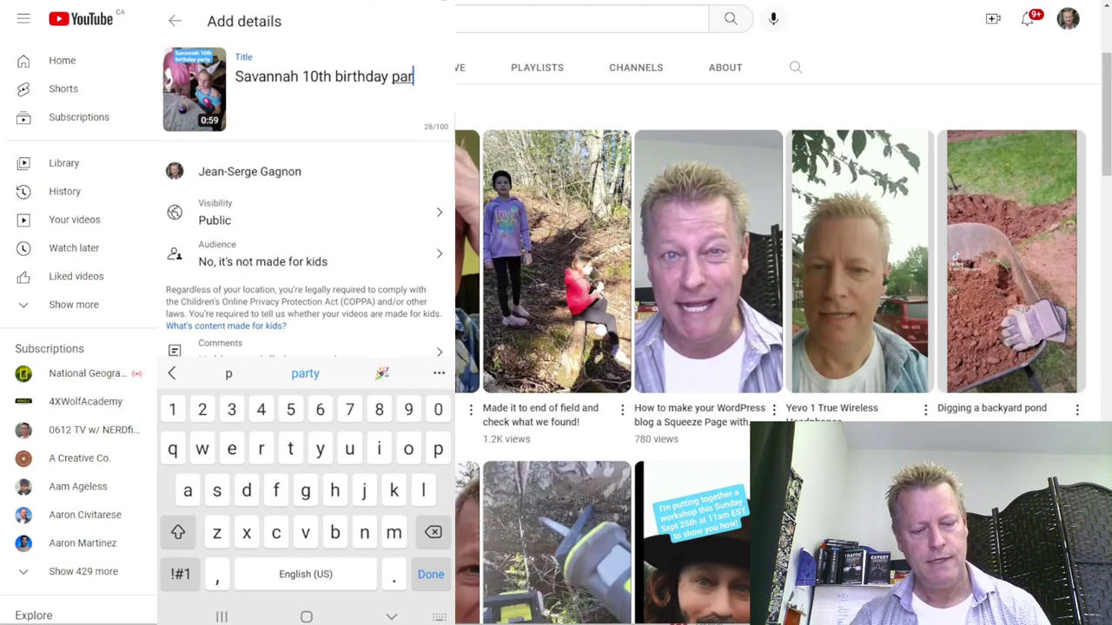
text(ty)
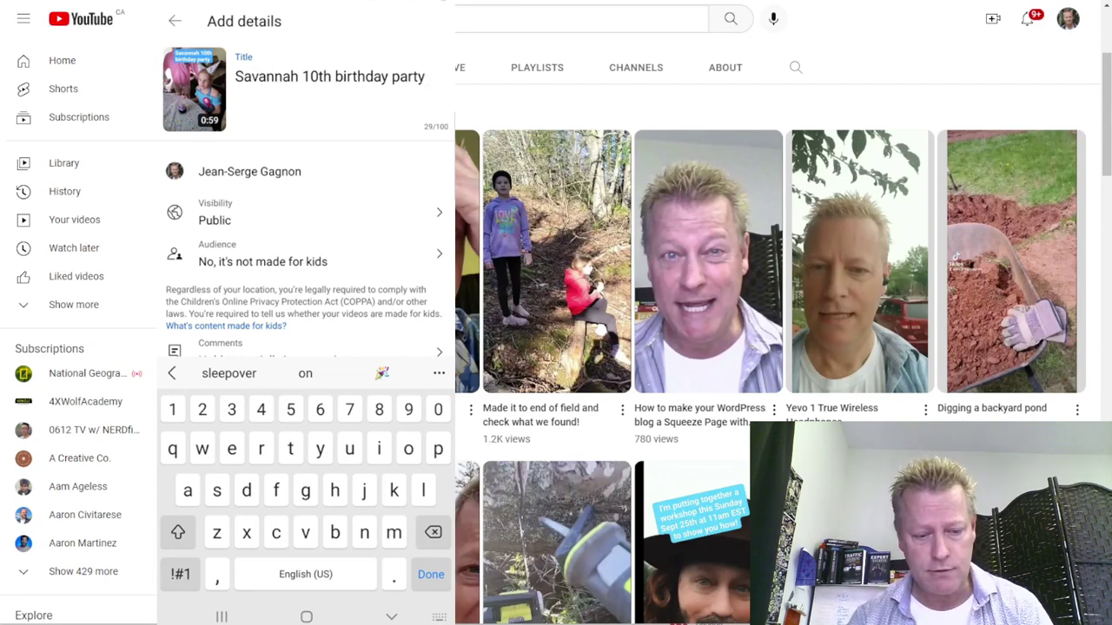
click(431, 574)
click(305, 577)
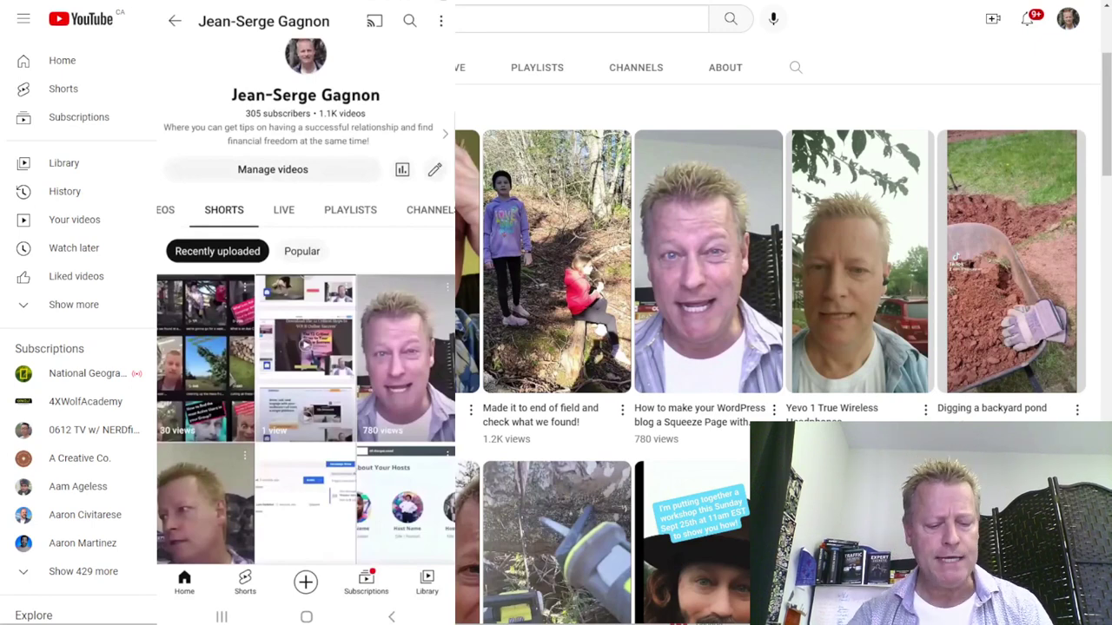
- Check the channel's popular Shorts again and run through the view counts of the recently uploaded ones
scroll(305, 390, up, 2)
click(302, 350)
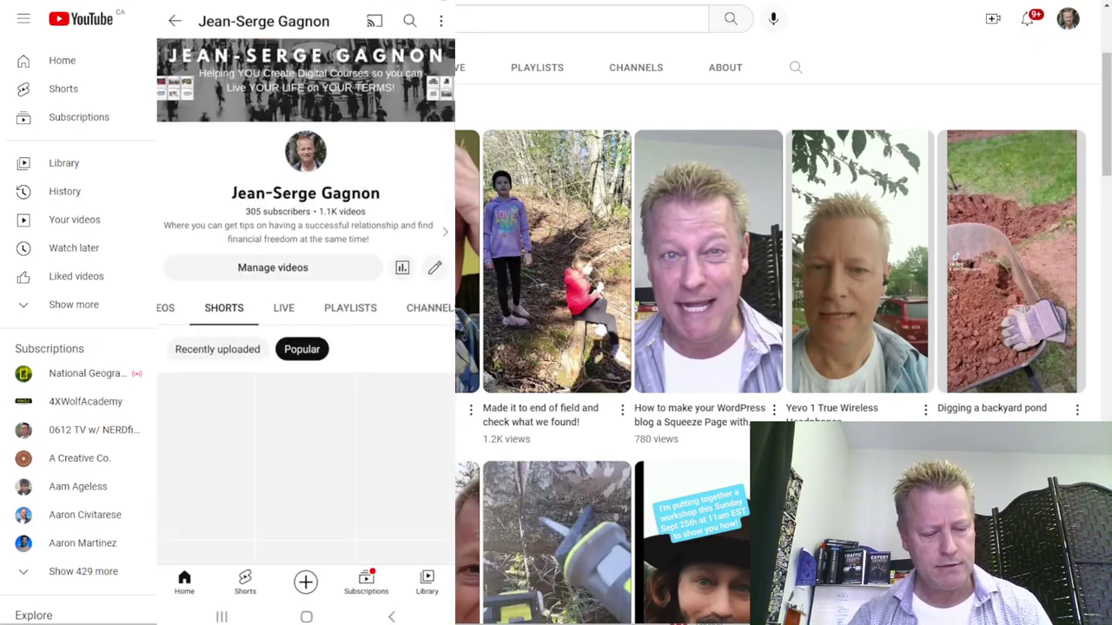
click(217, 349)
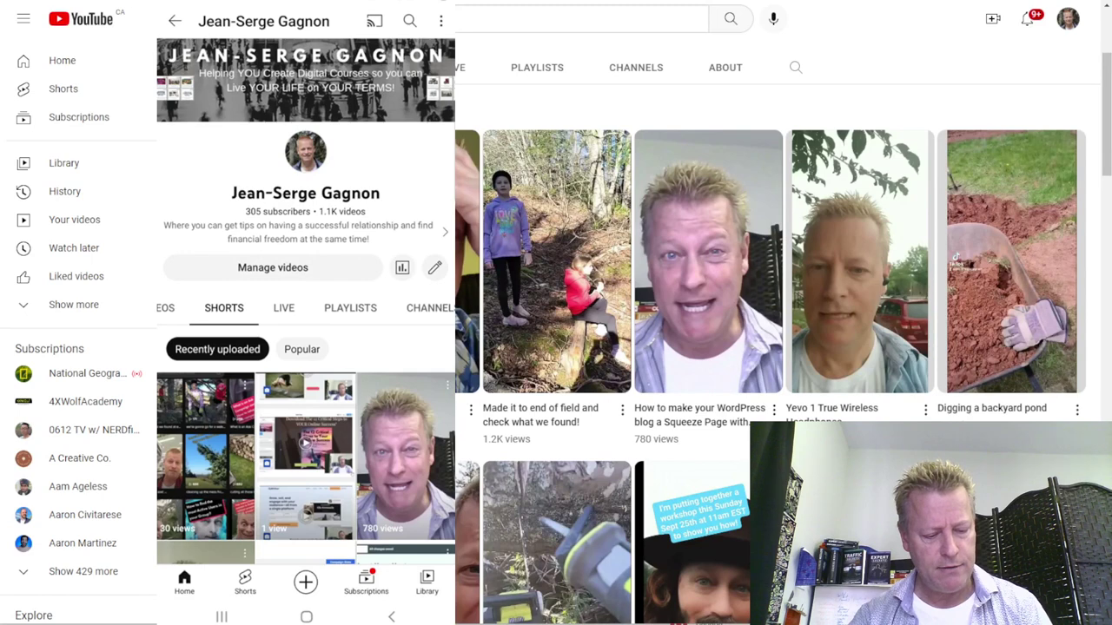
scroll(306, 391, down, 3)
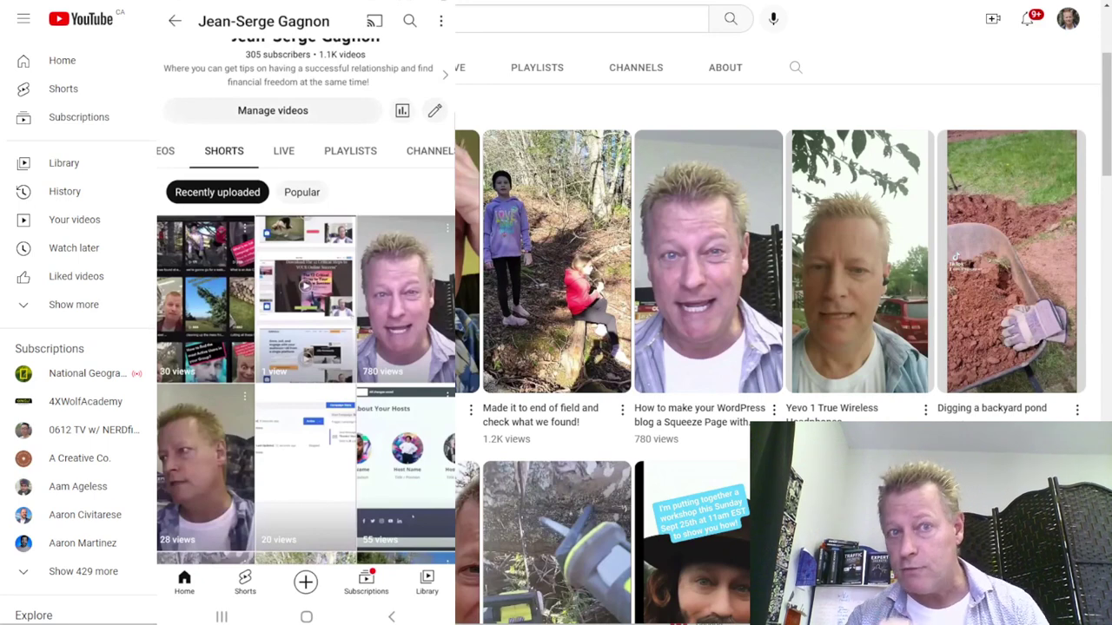
scroll(307, 365, down, 1)
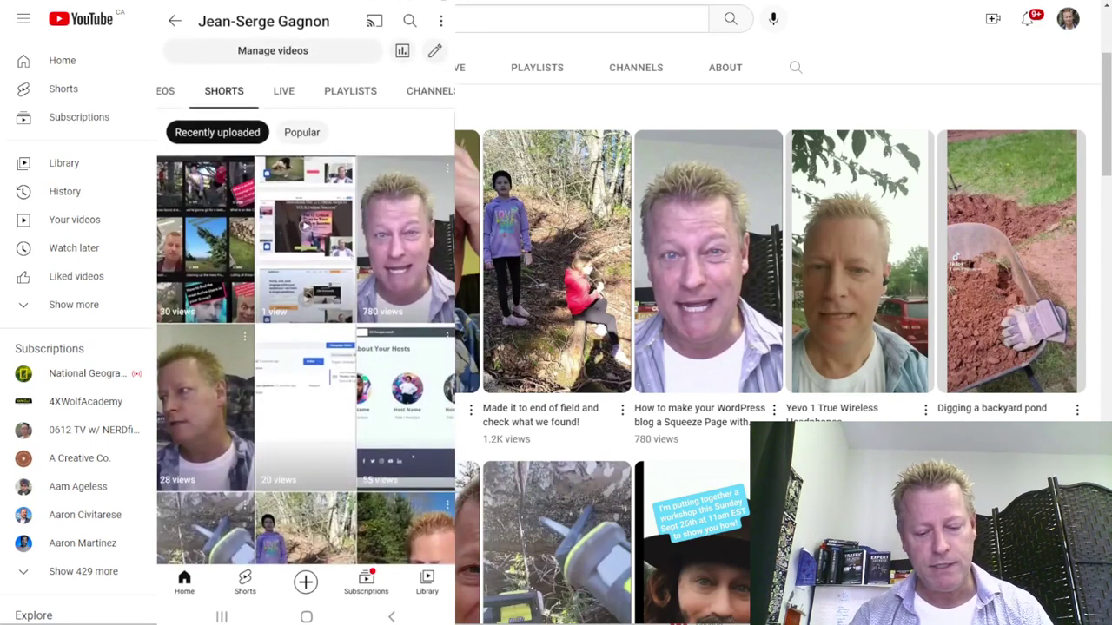
- Play the Short "How to make your WordPress blog a Squeeze Page with aWeber?" and open the full-length video it was created from
click(404, 238)
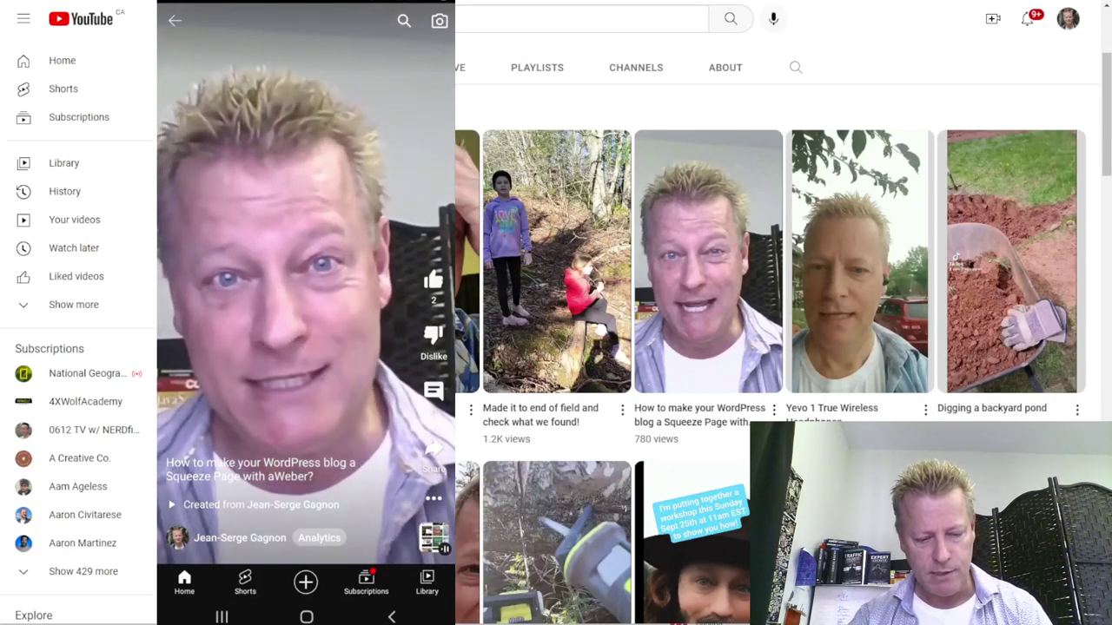
click(305, 283)
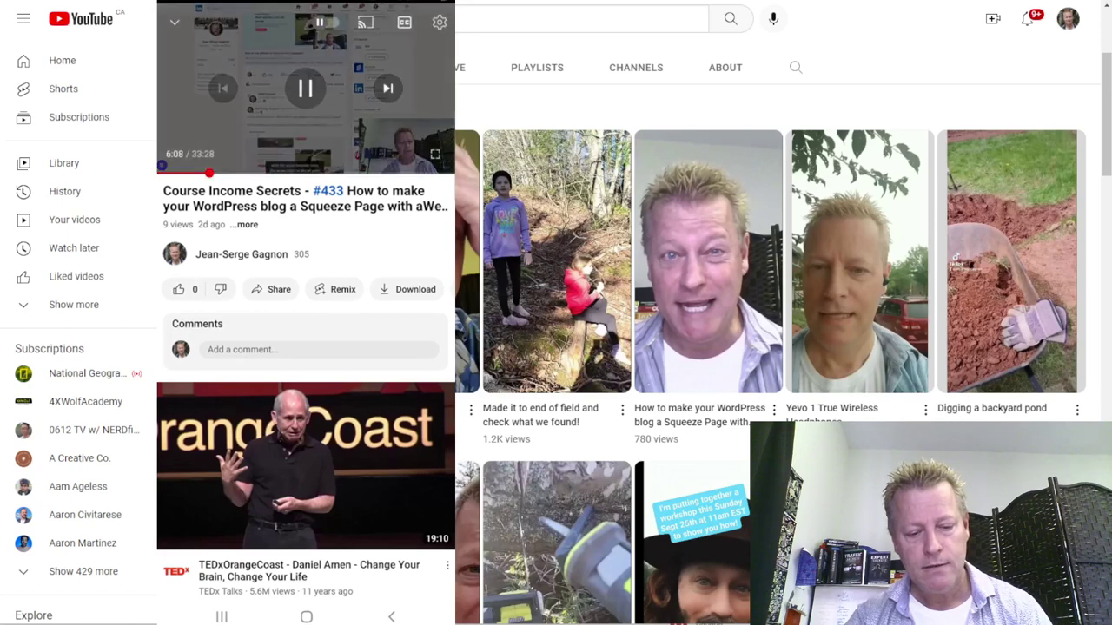
- Pause the full-length video Course Income Secrets #433, read through its expanded description and close the description
click(299, 73)
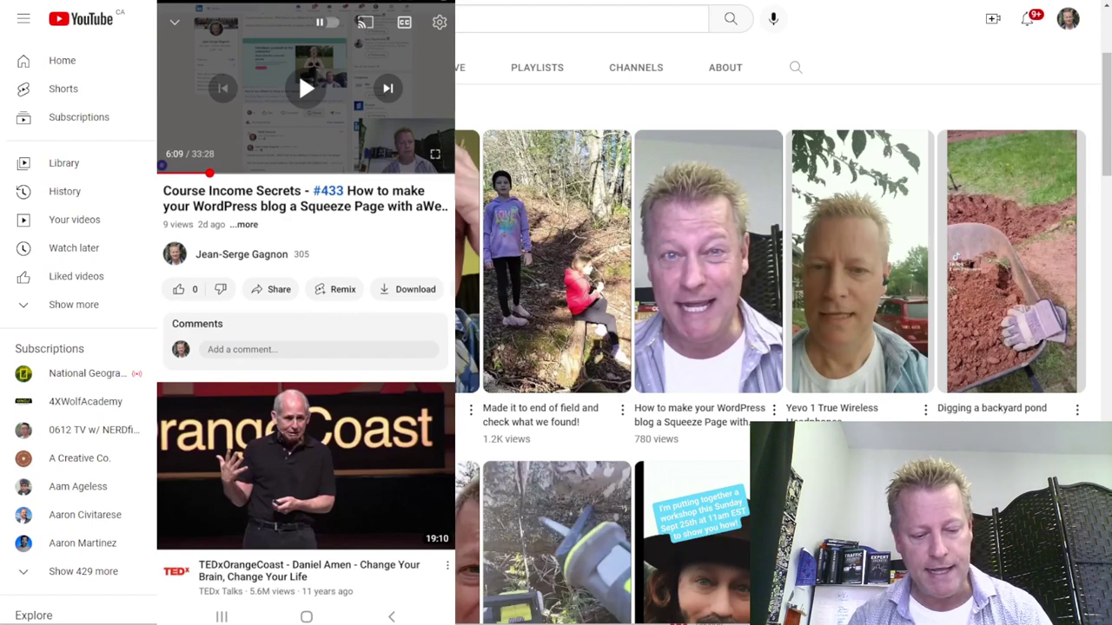
click(246, 224)
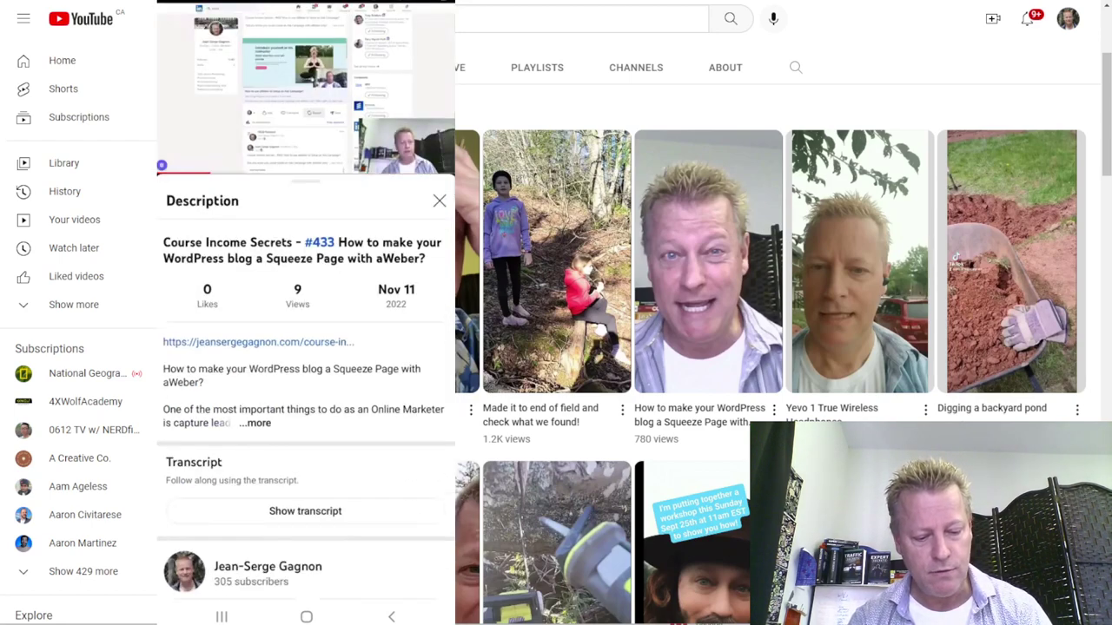
click(258, 423)
scroll(306, 391, down, 5)
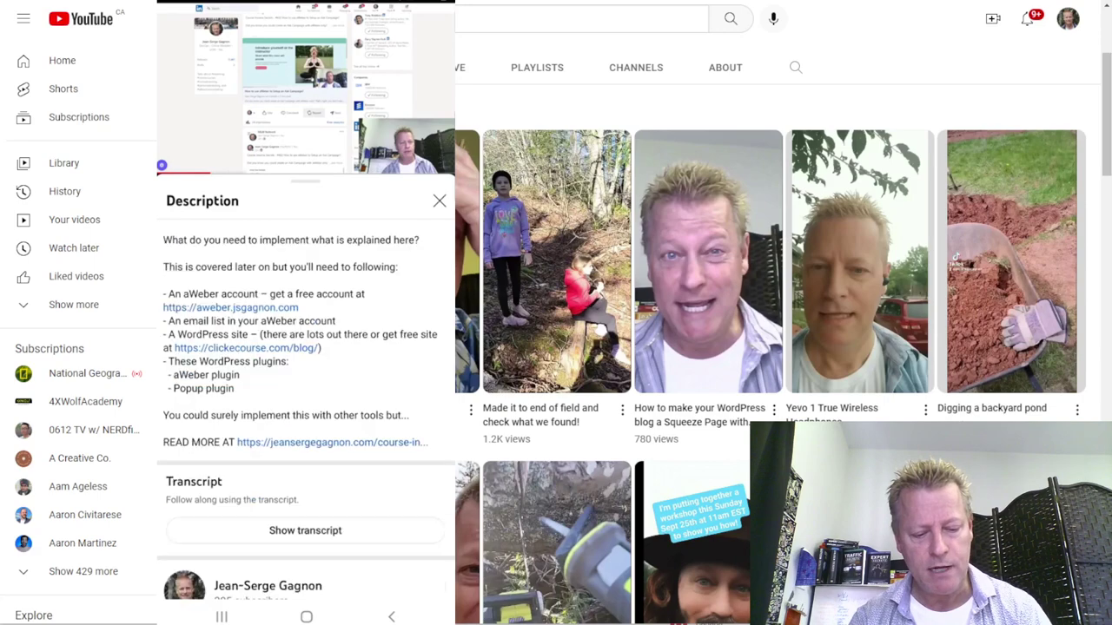
scroll(306, 391, down, 2)
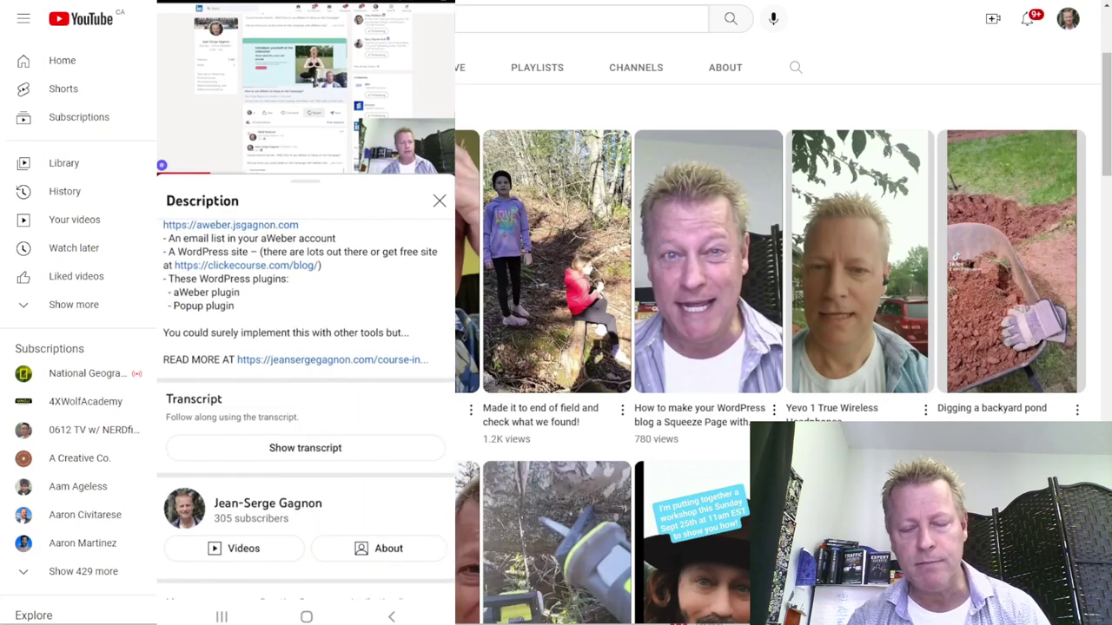
scroll(306, 391, up, 8)
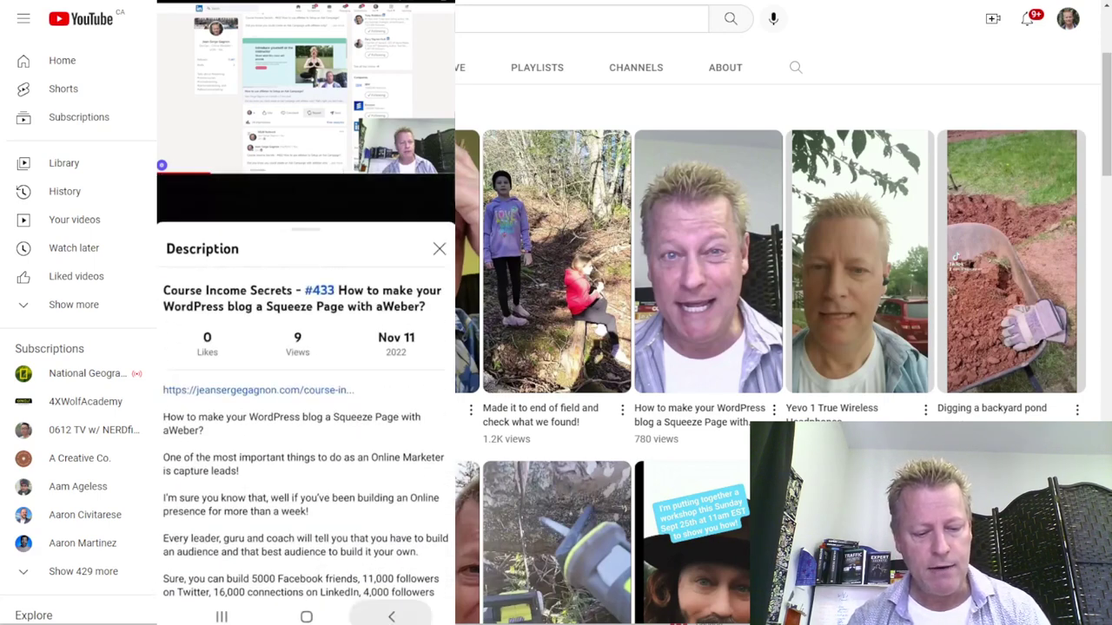
click(440, 248)
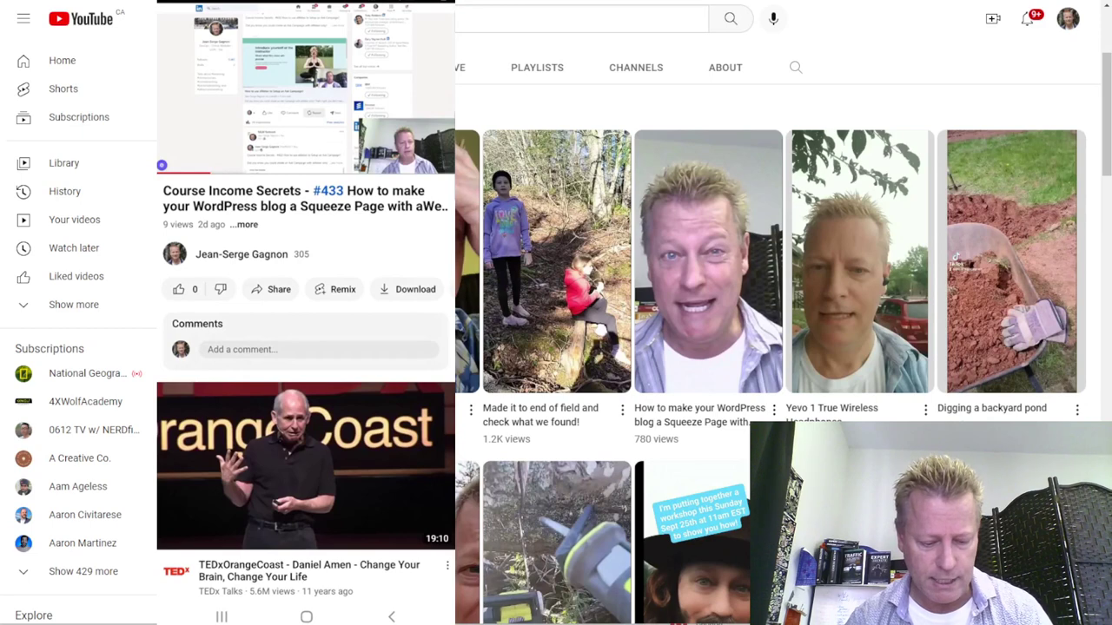
- Go back to the channel page and look through its recently uploaded full-length videos
key(Escape)
key(Escape)
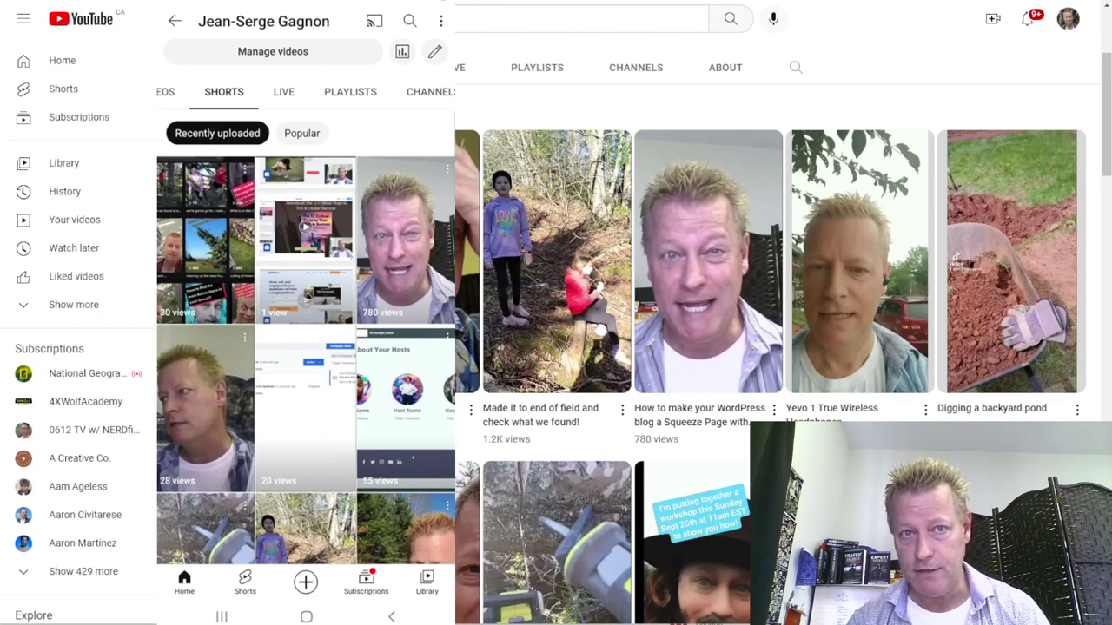
scroll(306, 347, up, 1)
click(246, 98)
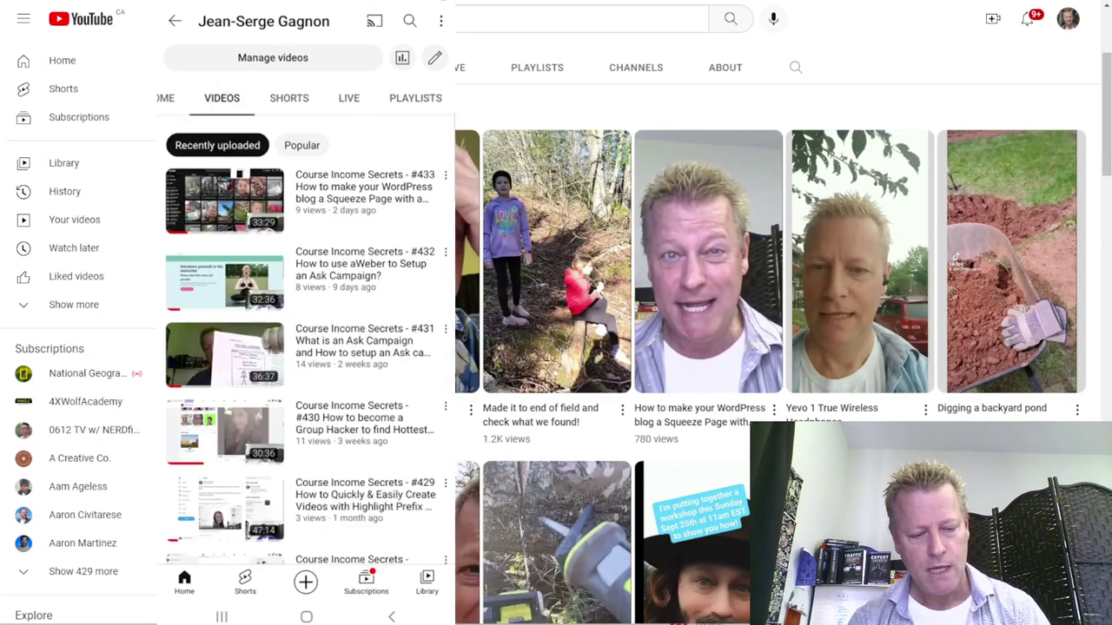
scroll(305, 347, down, 10)
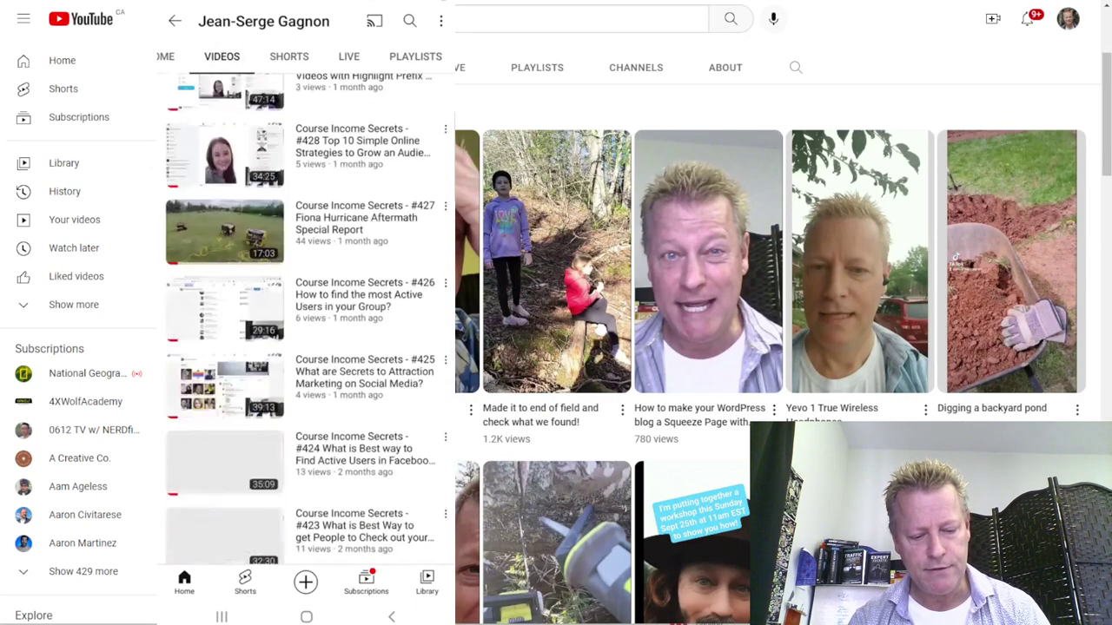
scroll(305, 347, up, 15)
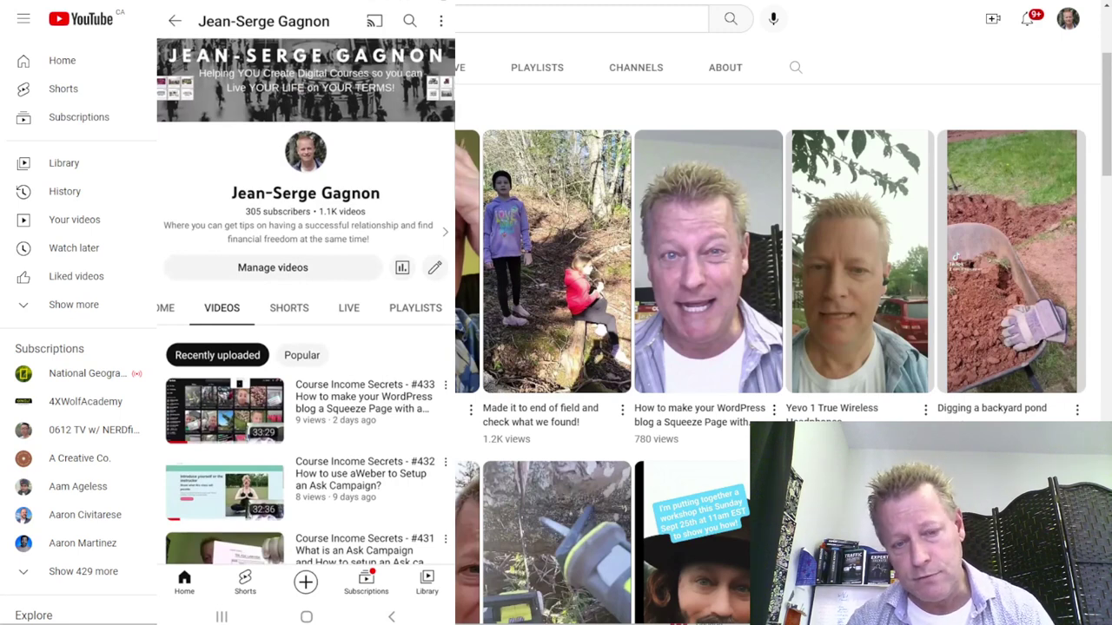
- Open the channel's video management list, filter it to Shorts and look through the entries
click(273, 267)
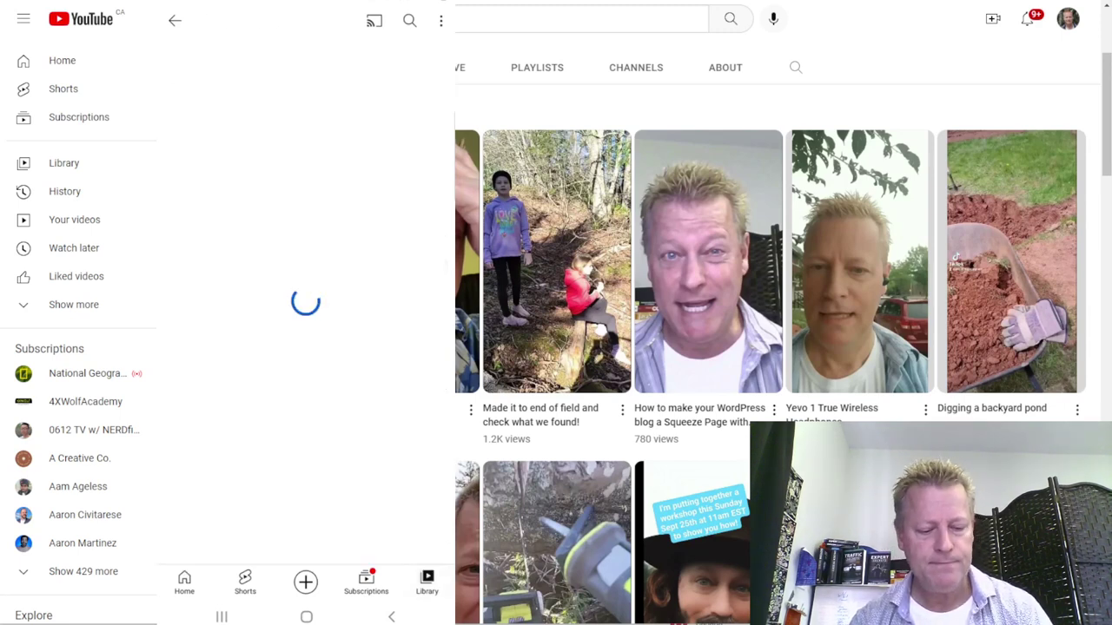
scroll(302, 319, down, 5)
scroll(302, 318, up, 5)
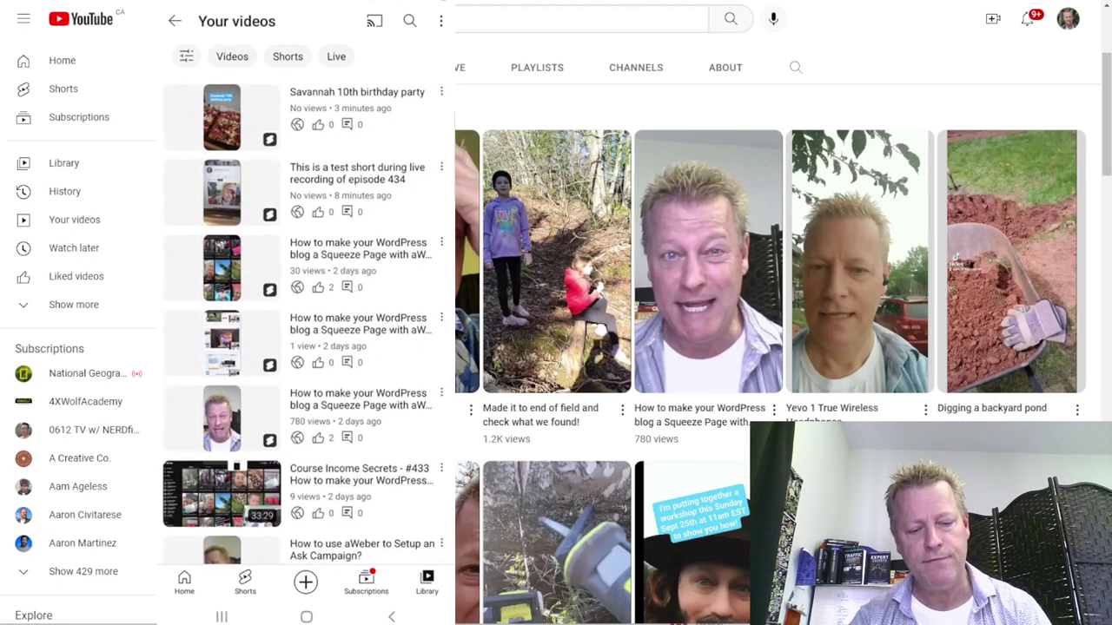
click(287, 55)
scroll(302, 319, down, 5)
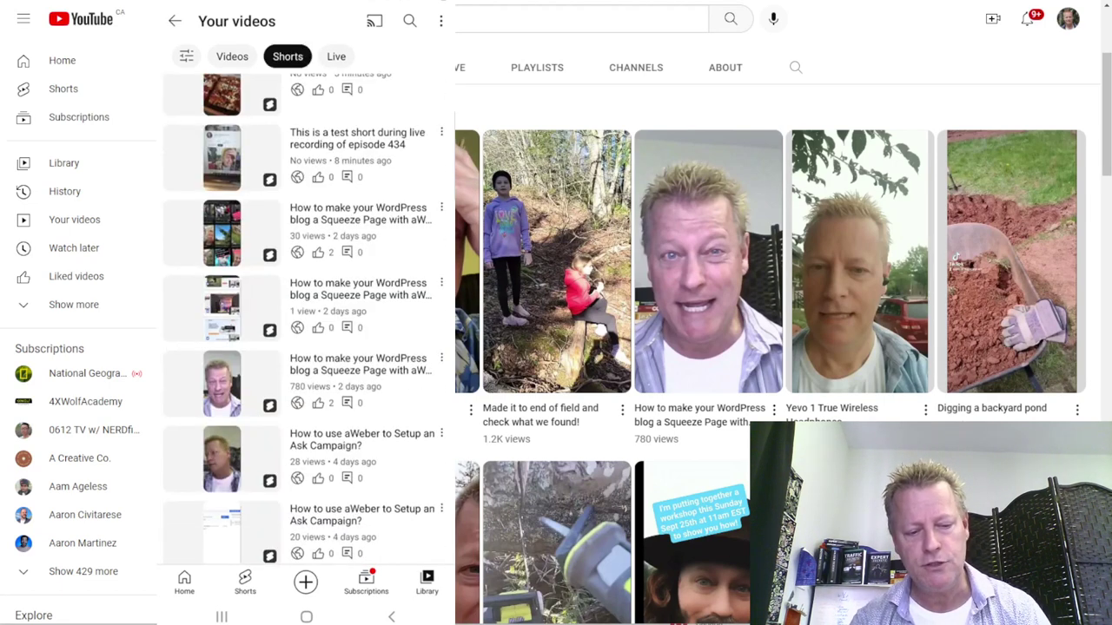
scroll(302, 319, up, 5)
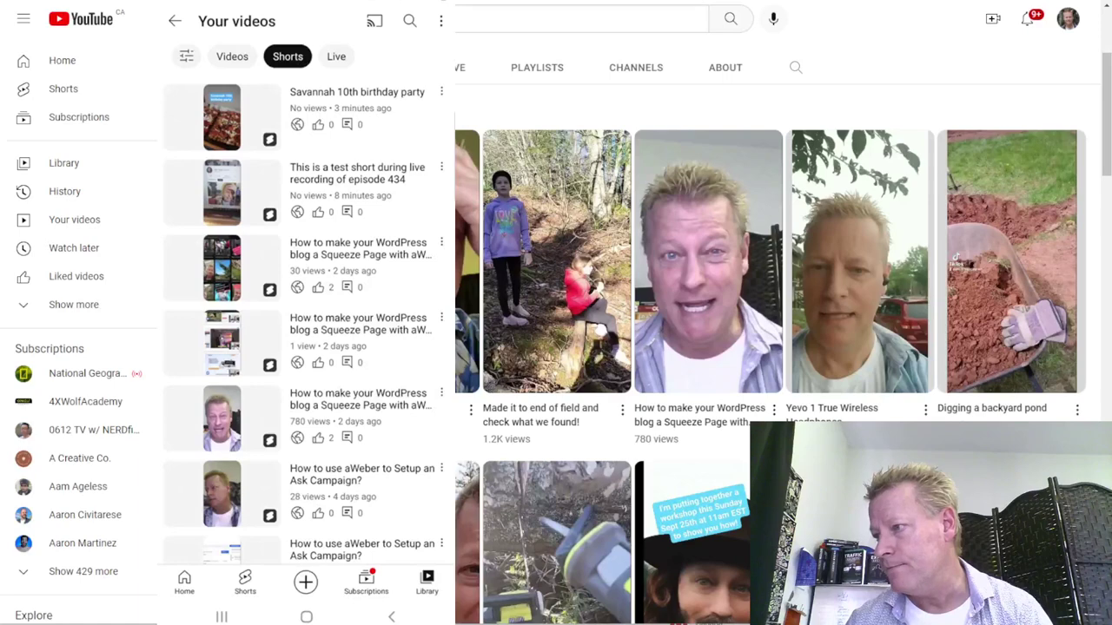
- Switch to YouTube in the desktop browser, look over the library and open the channel's own videos in YouTube Studio
key(alt+Tab)
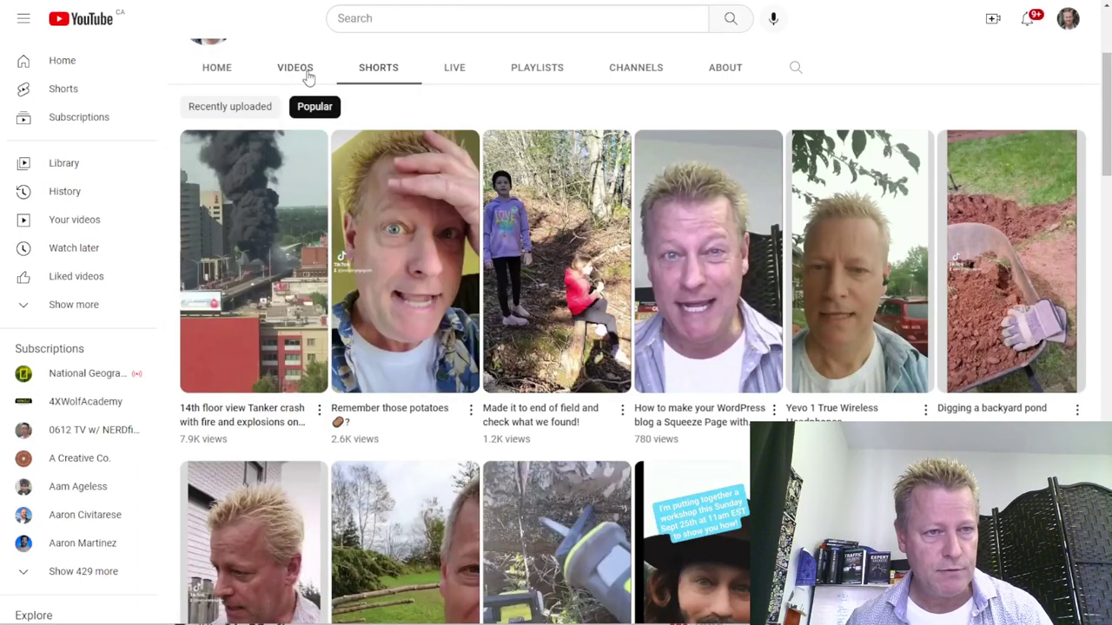
click(68, 171)
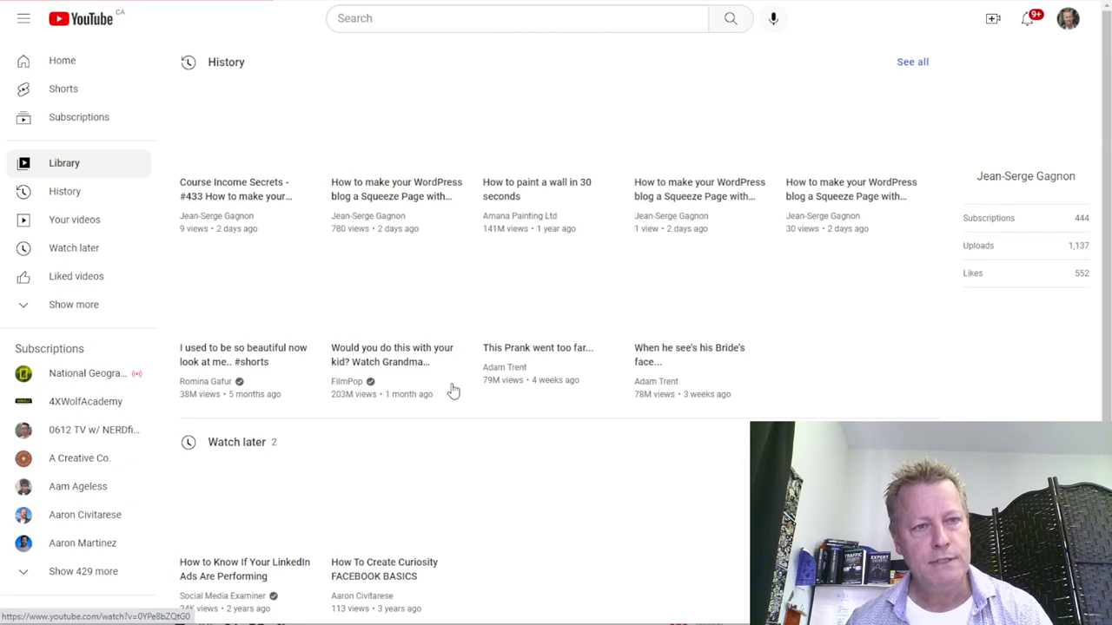
scroll(457, 269, down, 4)
scroll(458, 286, up, 4)
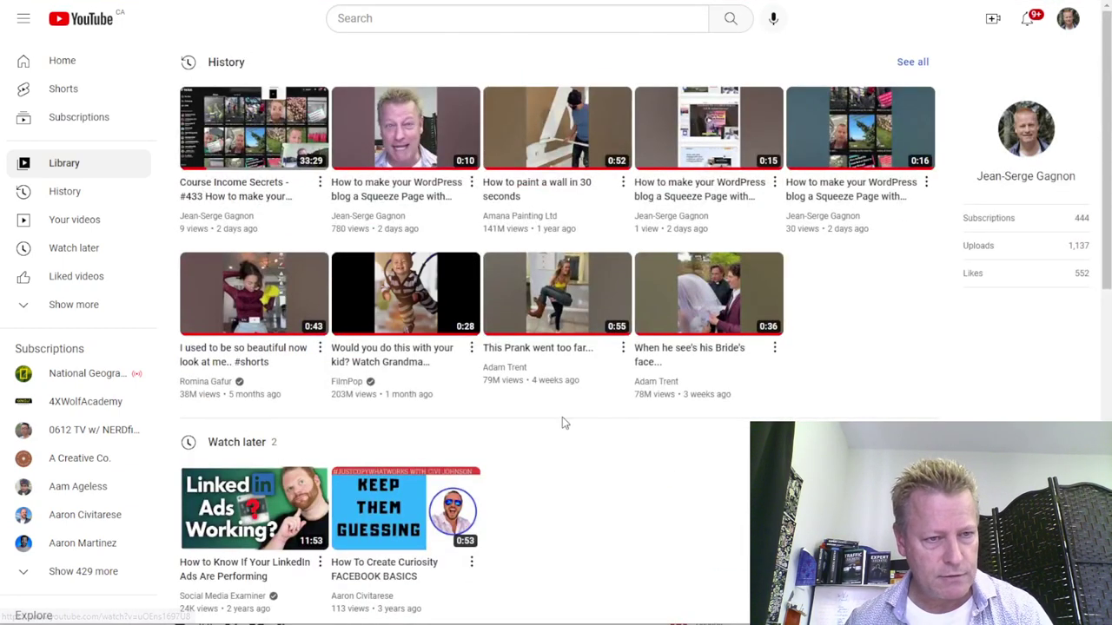
click(93, 221)
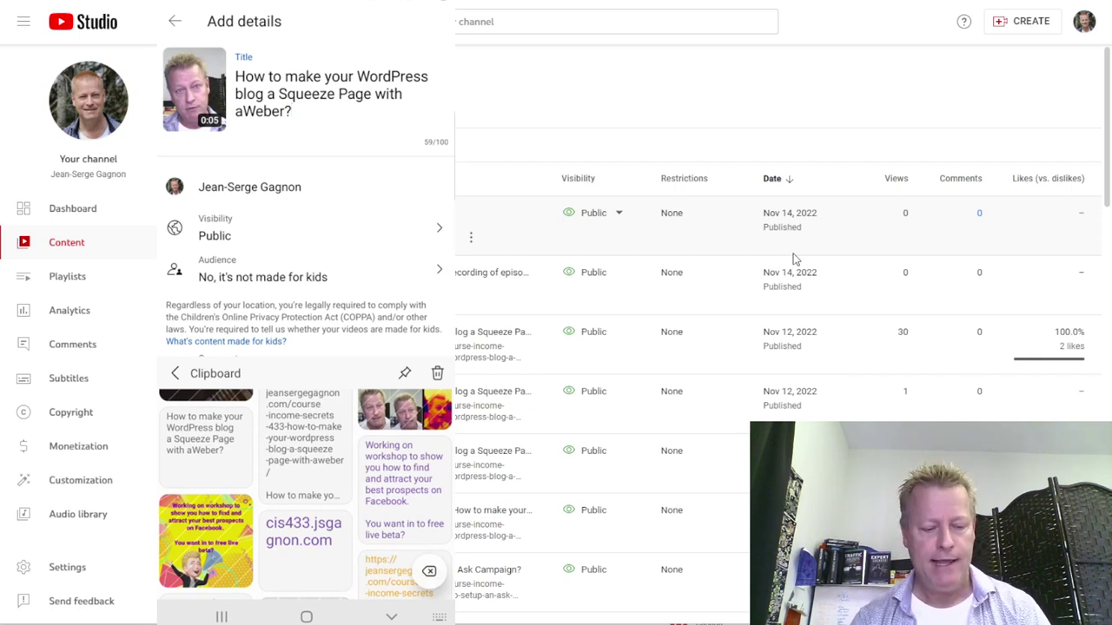
- Finish the new Short's title "How to make your WordPress blog a Squeeze Page with aWeber?" and dismiss the clipboard
key(Escape)
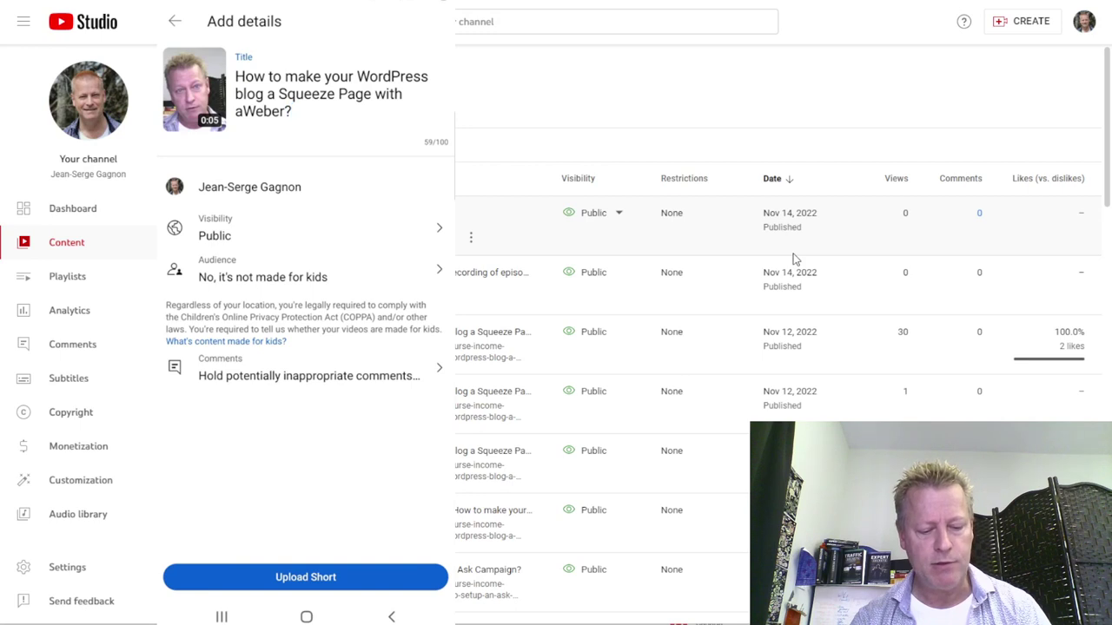